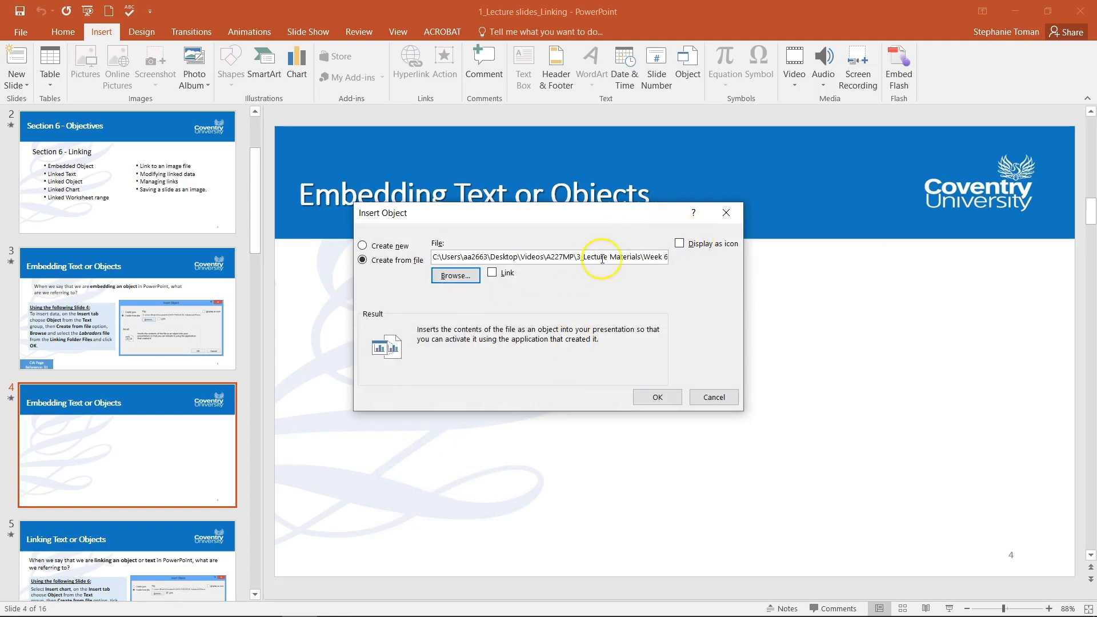
Embed the chosen Labradors document on slide 4, open it for editing, and widen its frame to nearly the full slide width.
click(657, 398)
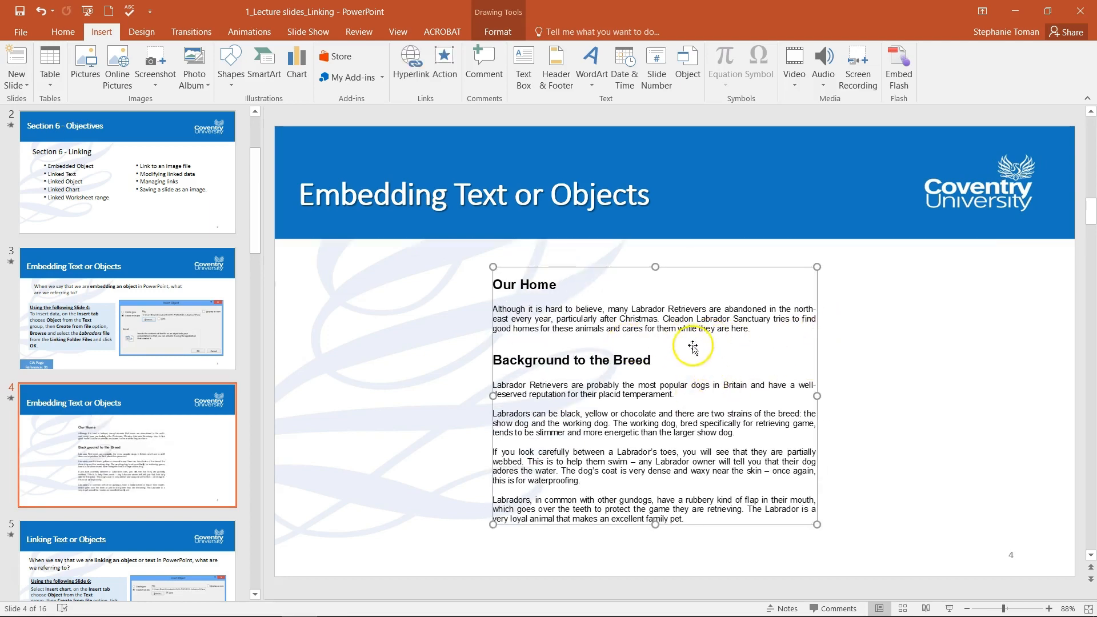
double_click(693, 353)
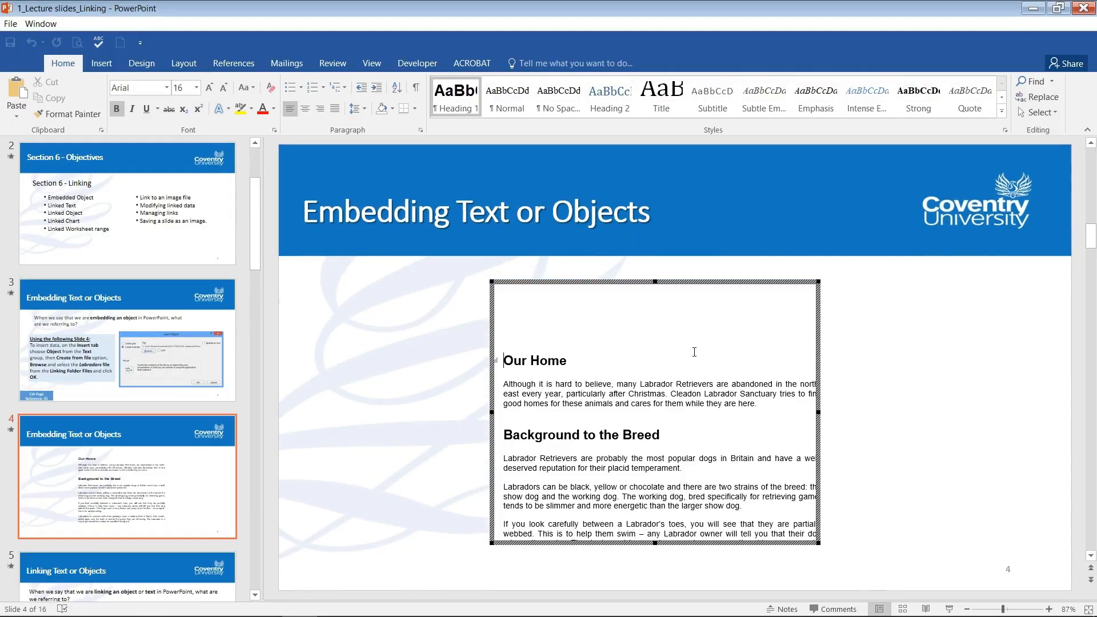
drag(818, 414, 968, 406)
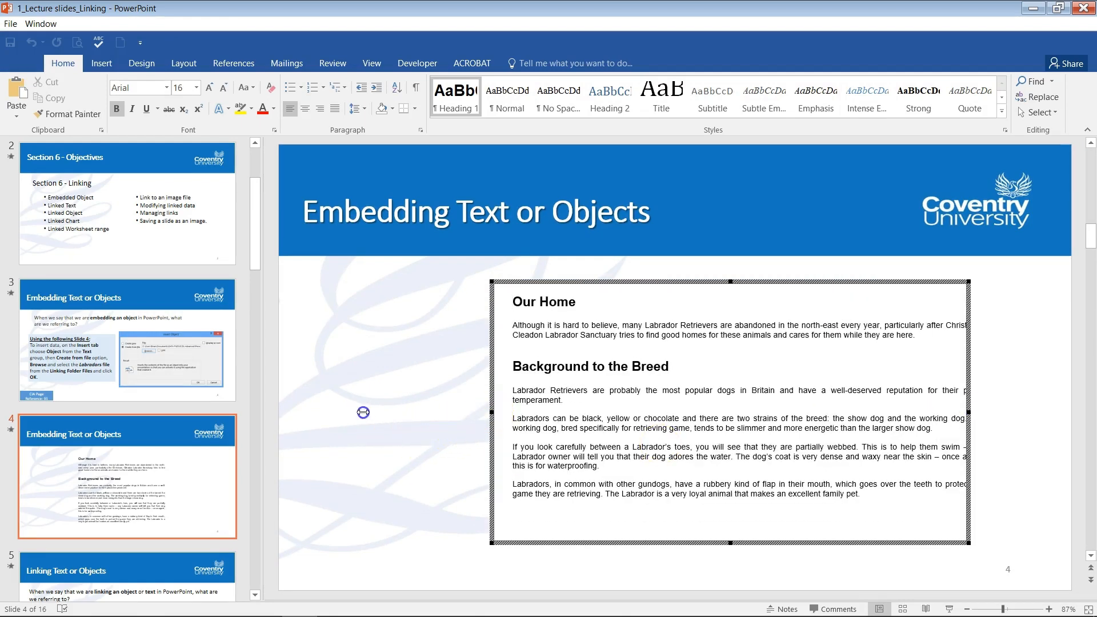
drag(363, 412, 362, 412)
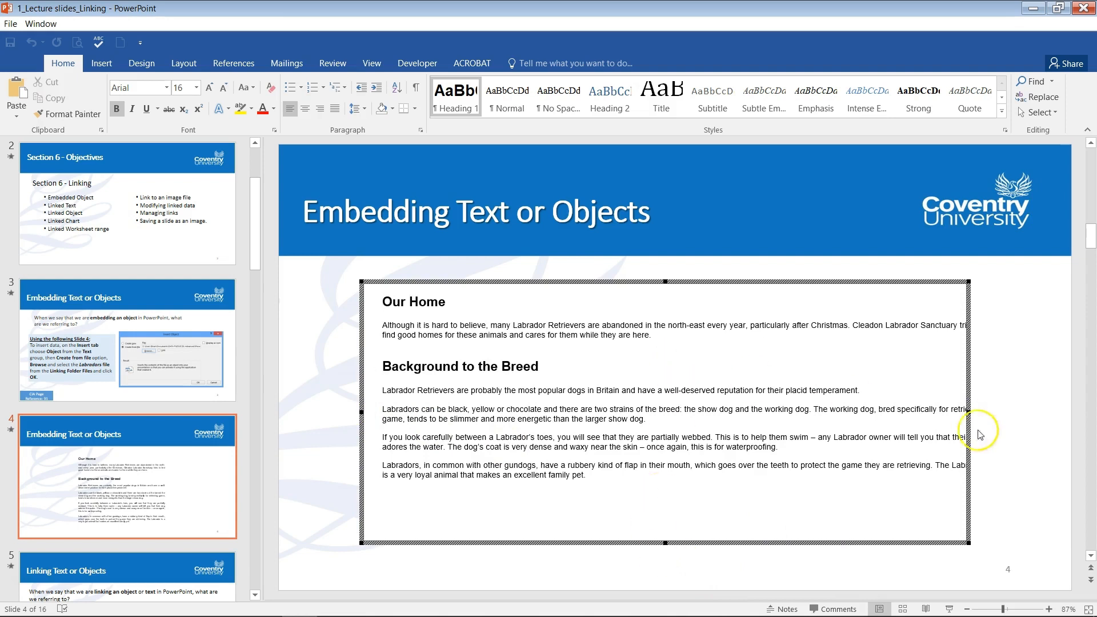
drag(969, 412, 1022, 409)
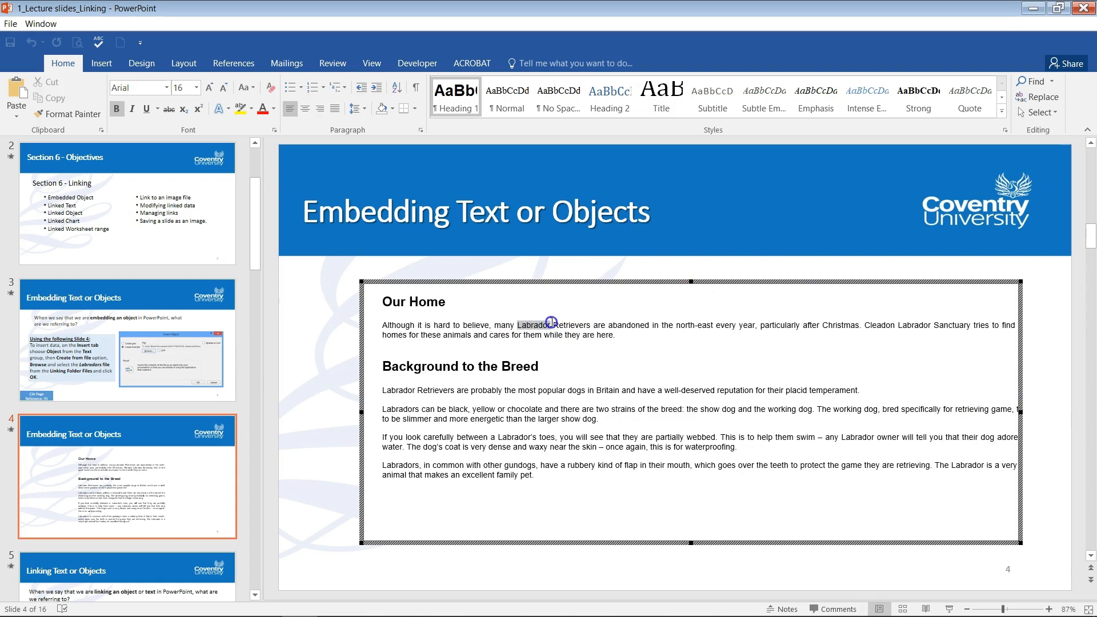
Delete the word "Labrador" before "Retrievers" in the embedded document's first paragraph and finish editing the object.
key(Delete)
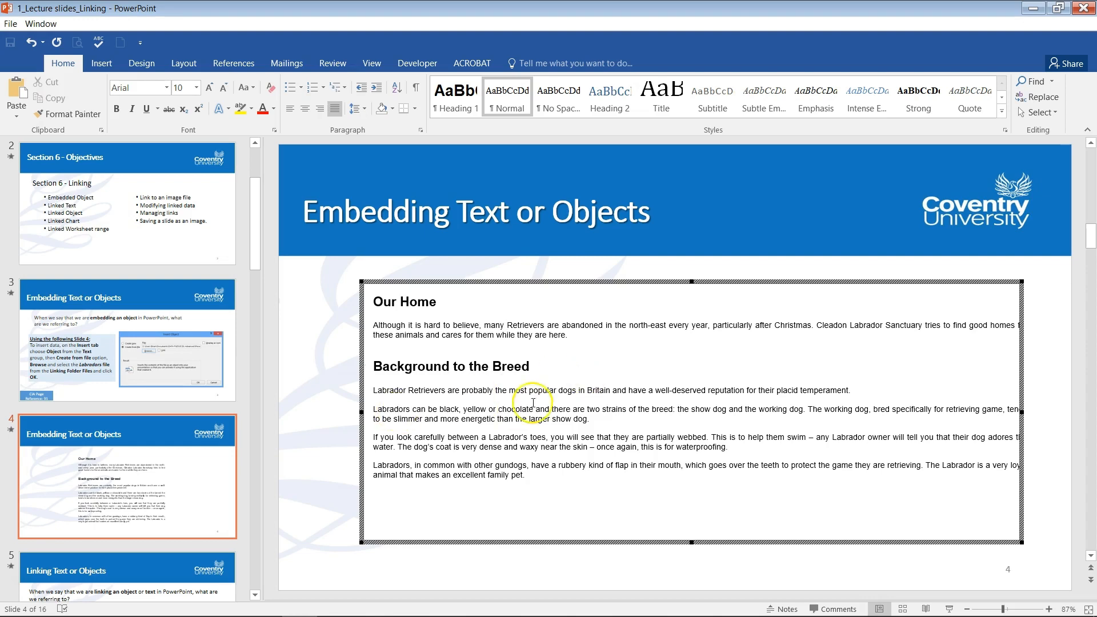
click(334, 370)
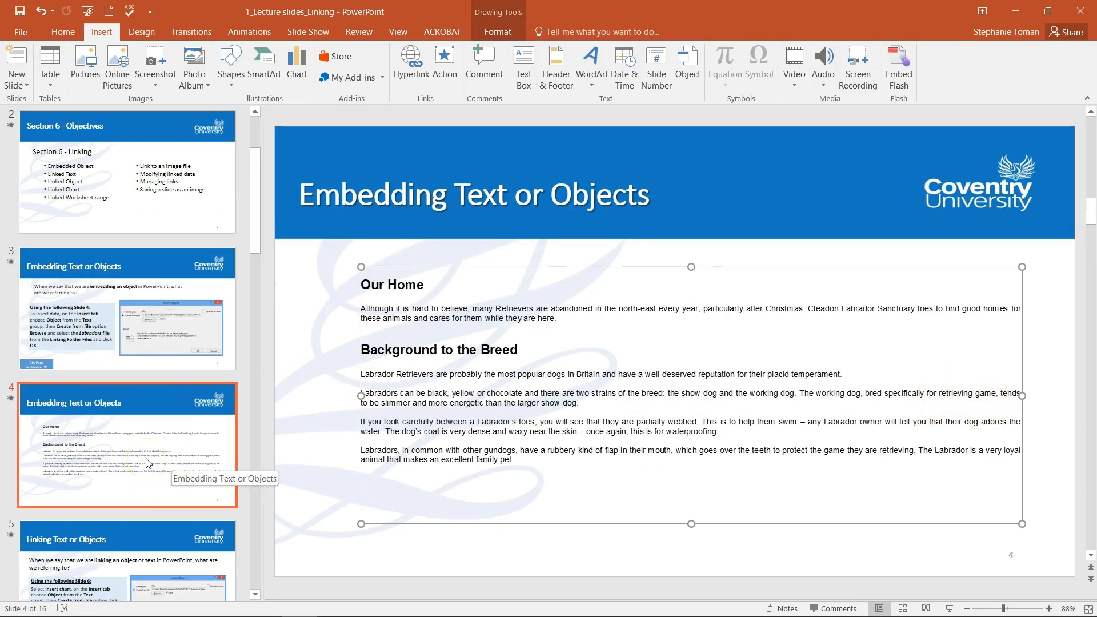
Delete the embedded Labradors text object from slide 4.
click(155, 539)
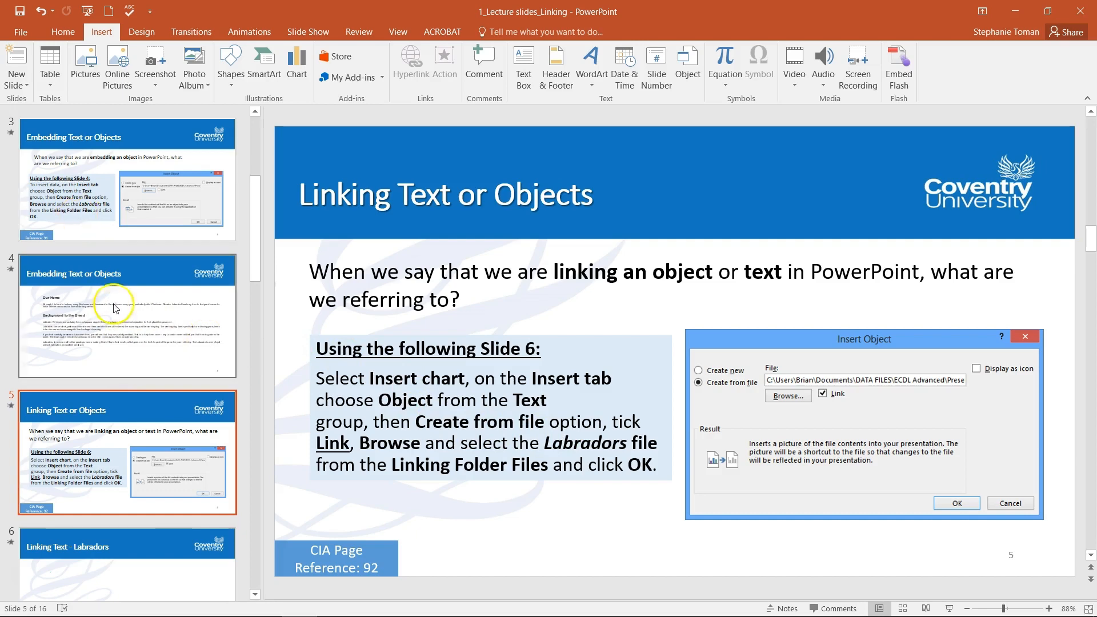
scroll(121, 326, up, 1)
scroll(121, 326, up, 2)
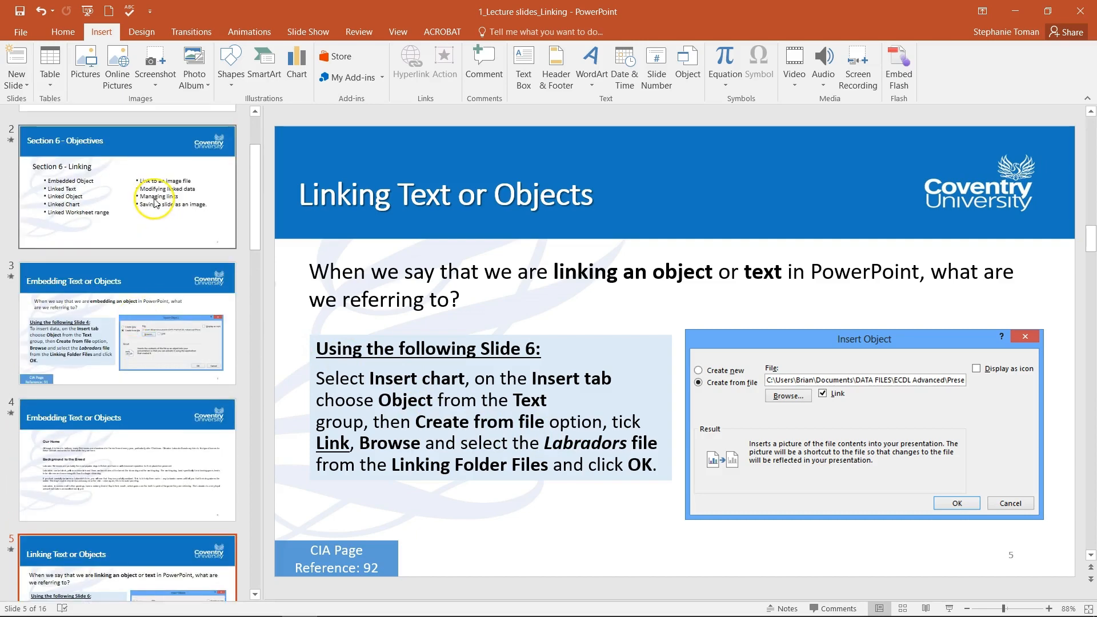
click(133, 438)
click(325, 416)
click(424, 325)
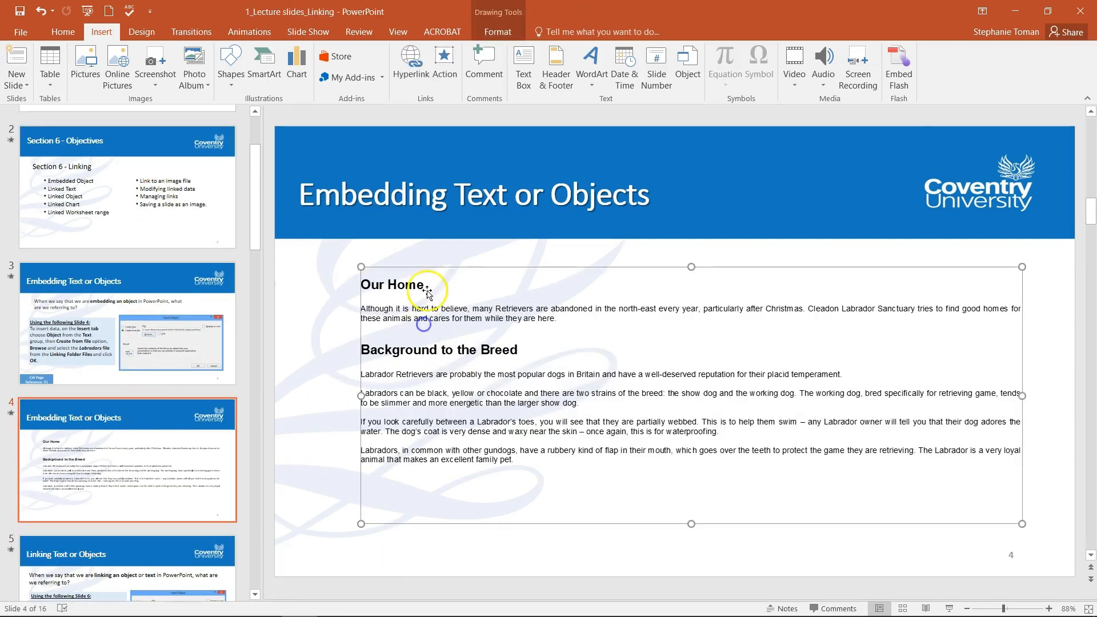
key(Delete)
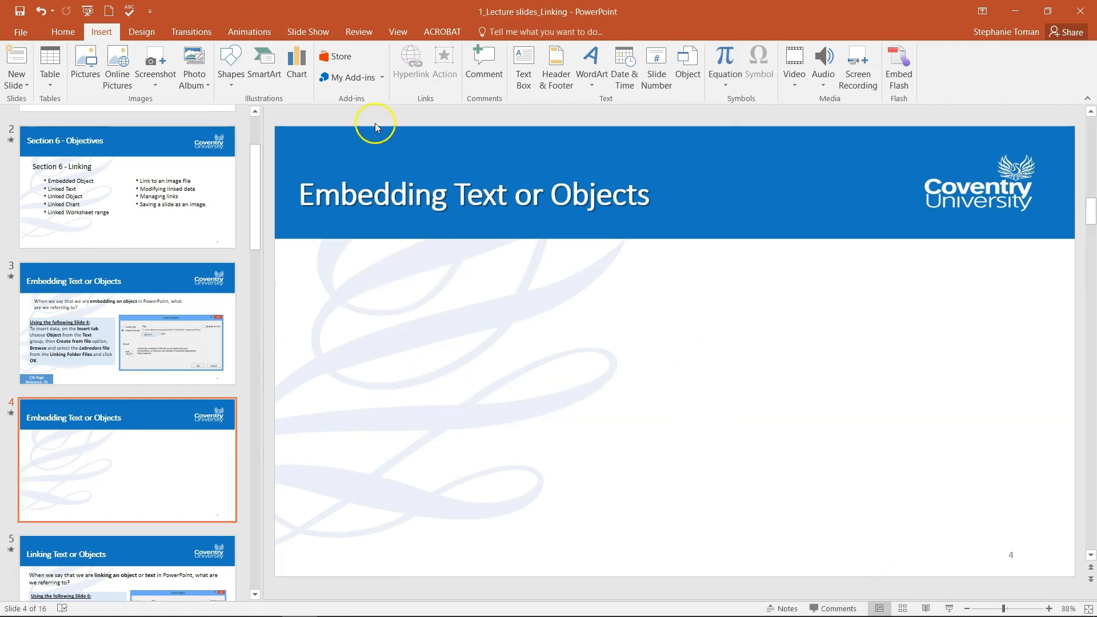
Insert the Labradors document from Desktop\Videos\A227MP\3_Lecture Materials\Week 6 section 6\Linking\Workfiles as a linked object on slide 4.
click(690, 66)
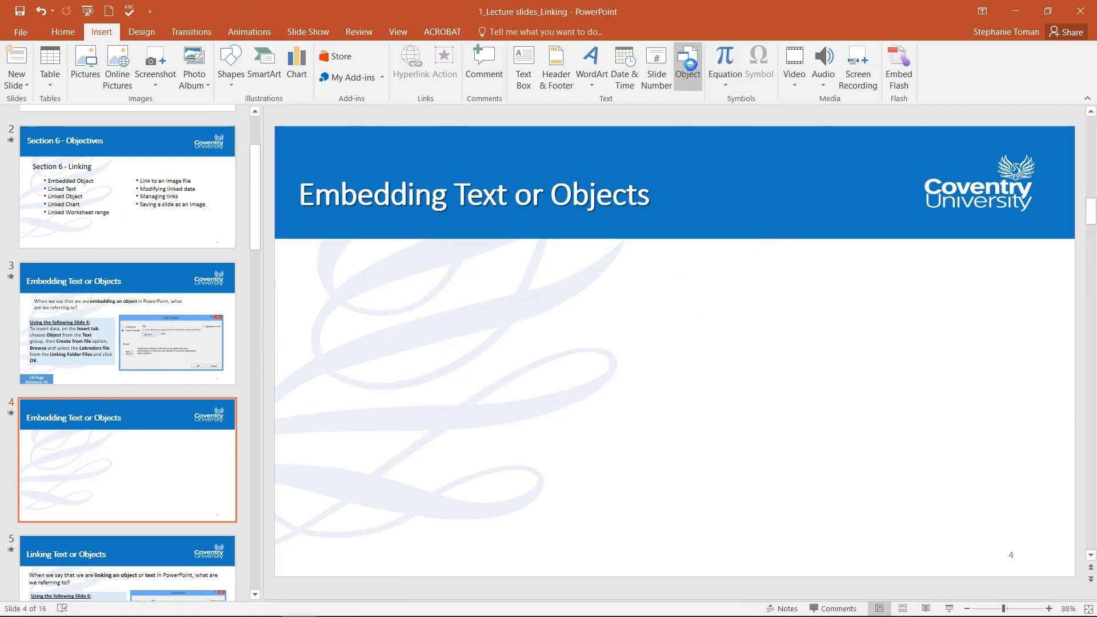
click(364, 262)
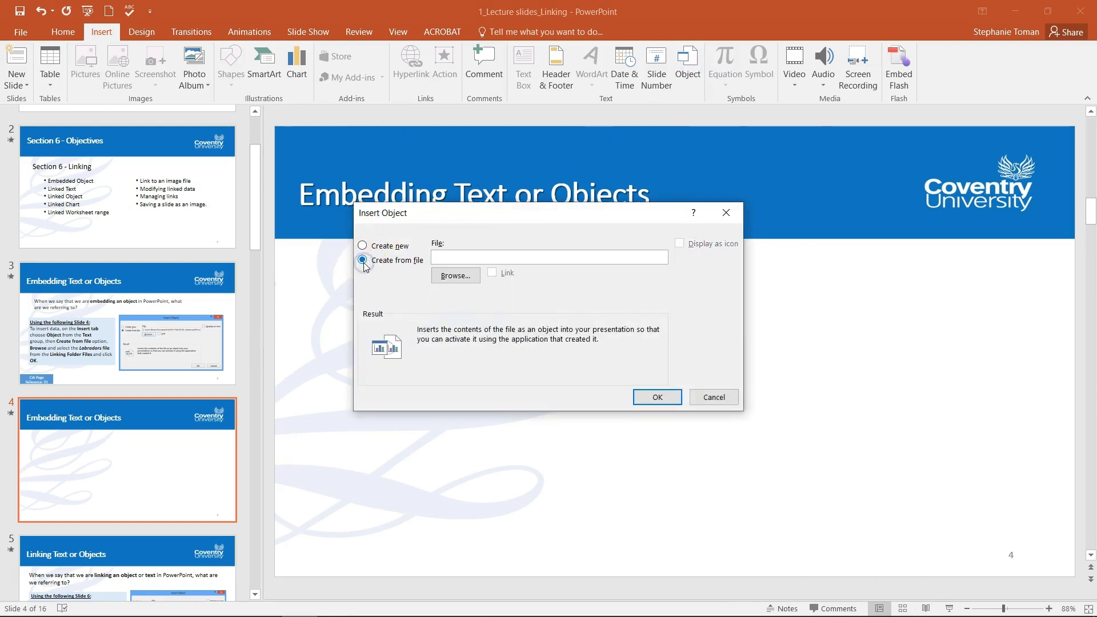
click(455, 277)
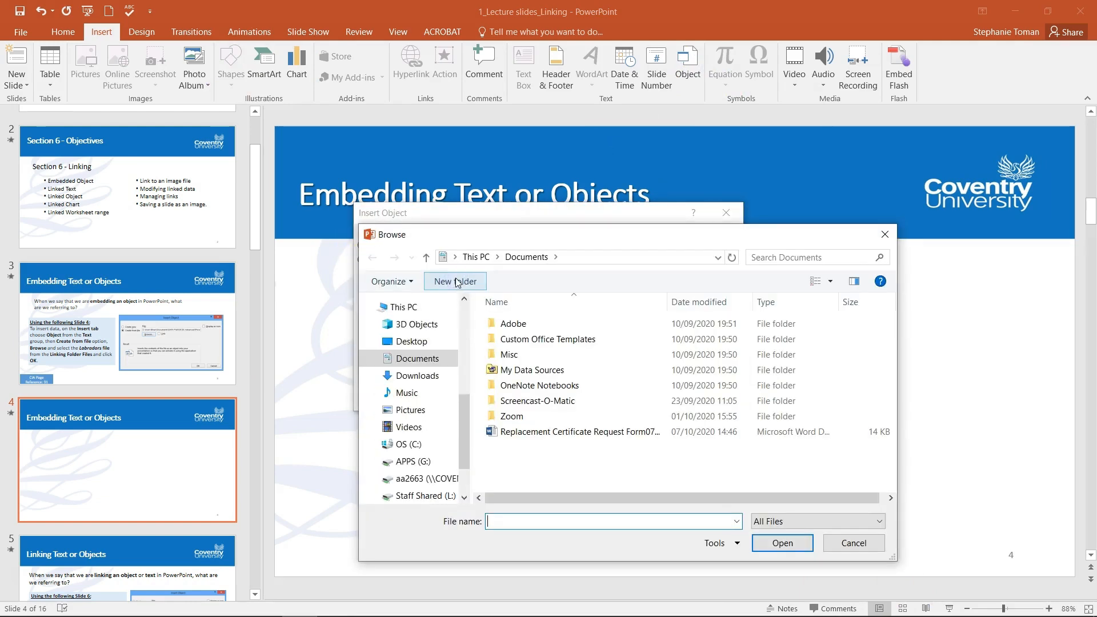
click(412, 342)
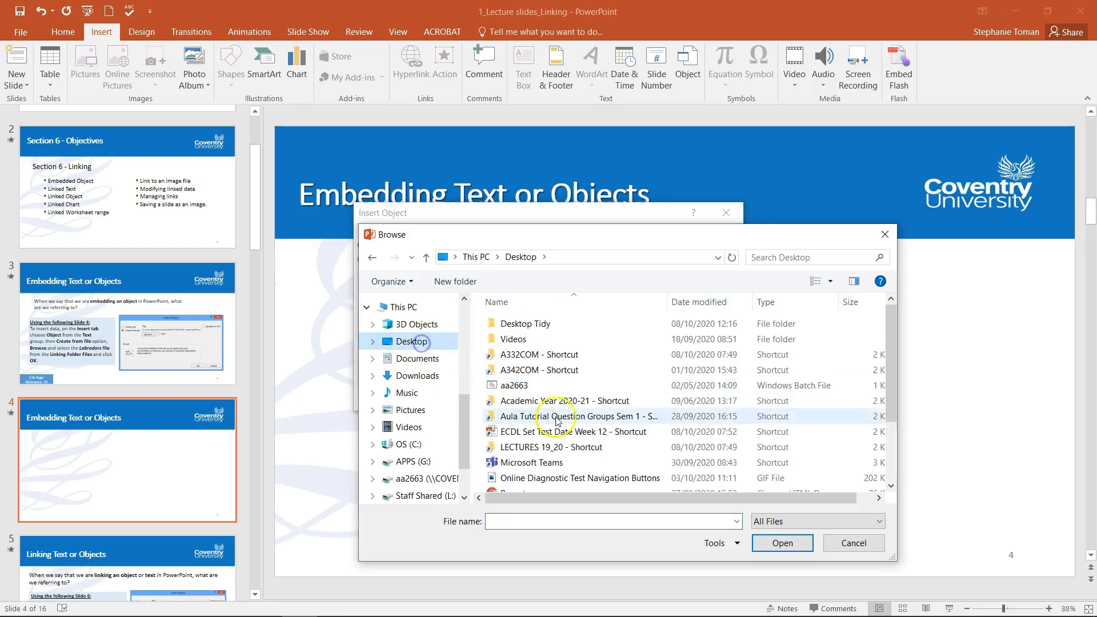
double_click(520, 339)
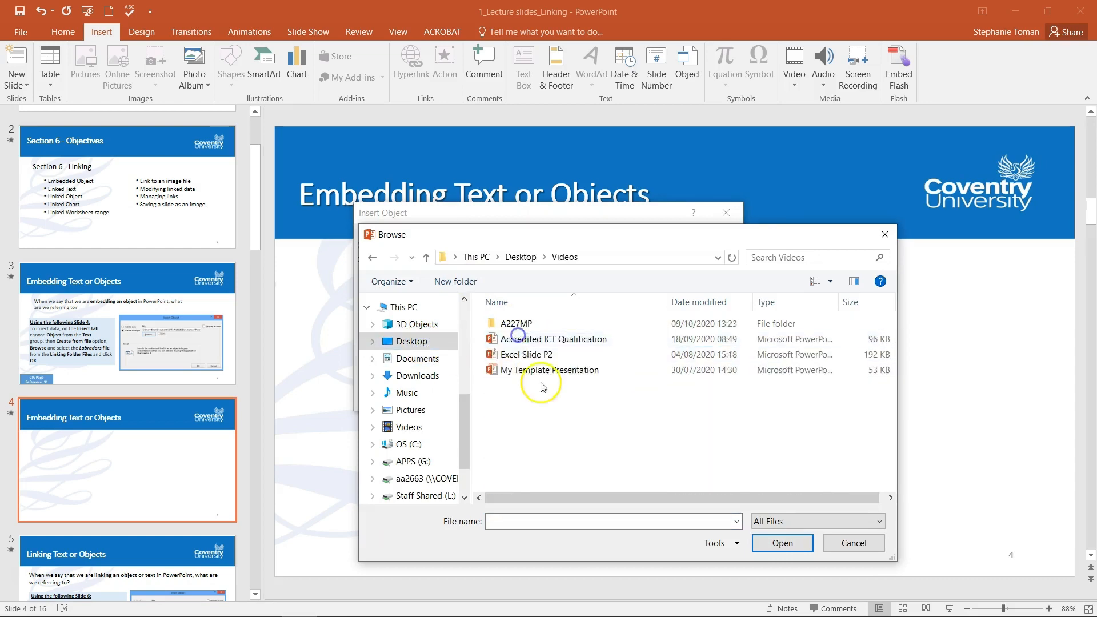
double_click(520, 323)
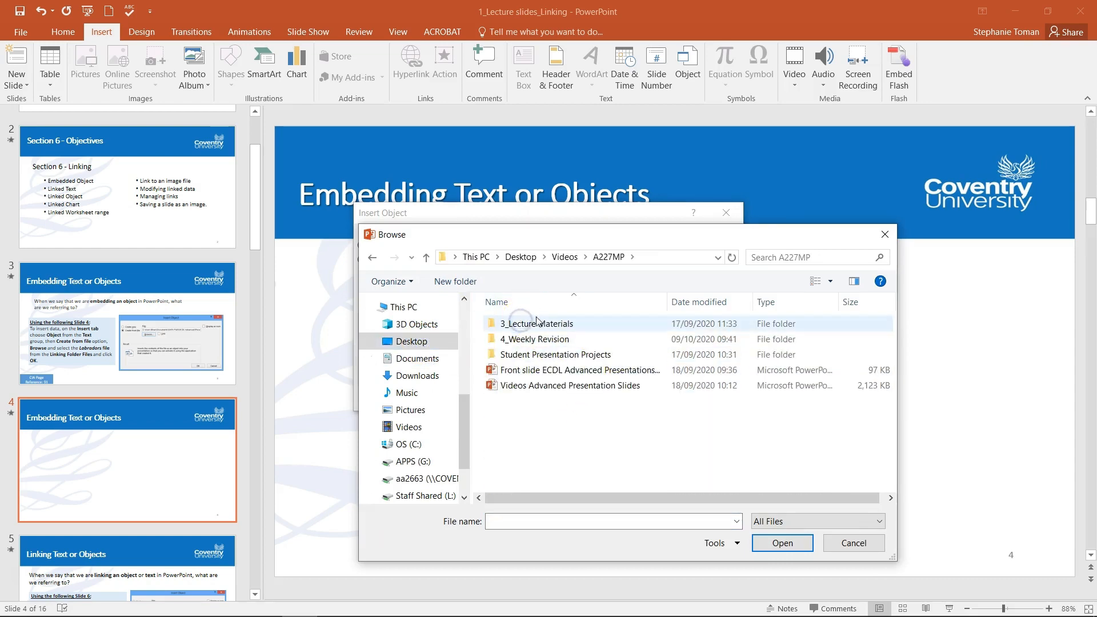
double_click(529, 324)
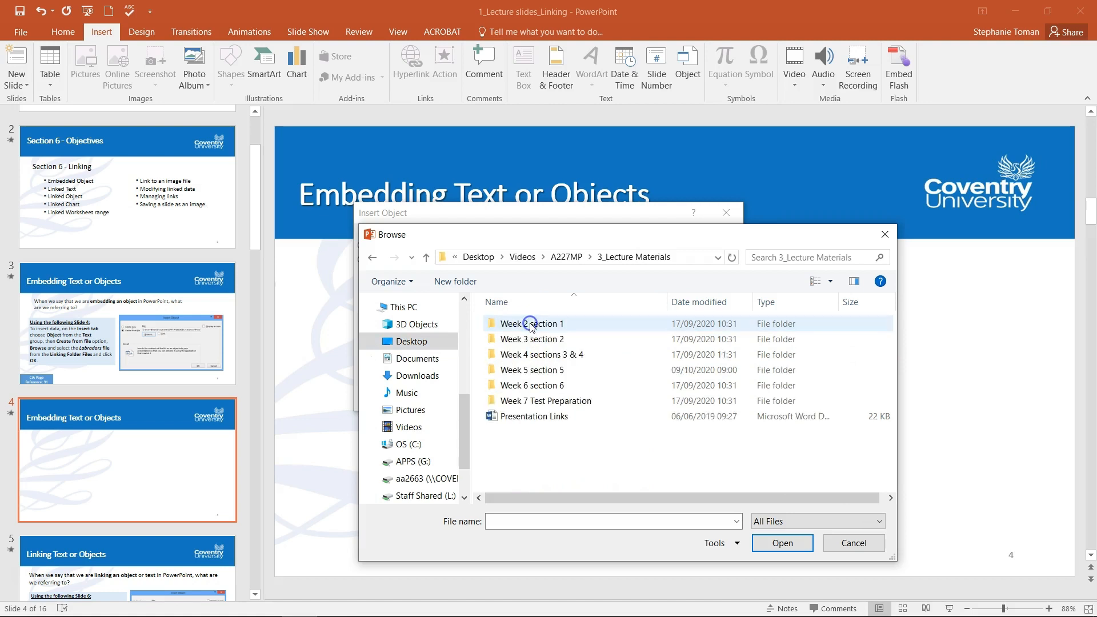
double_click(526, 387)
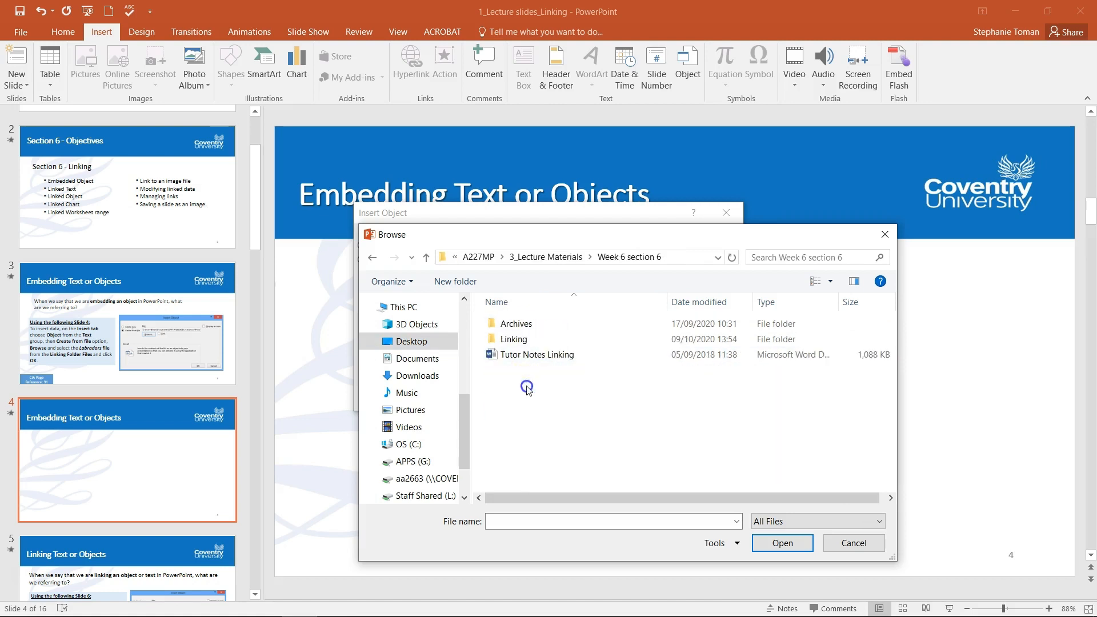
double_click(515, 339)
double_click(523, 323)
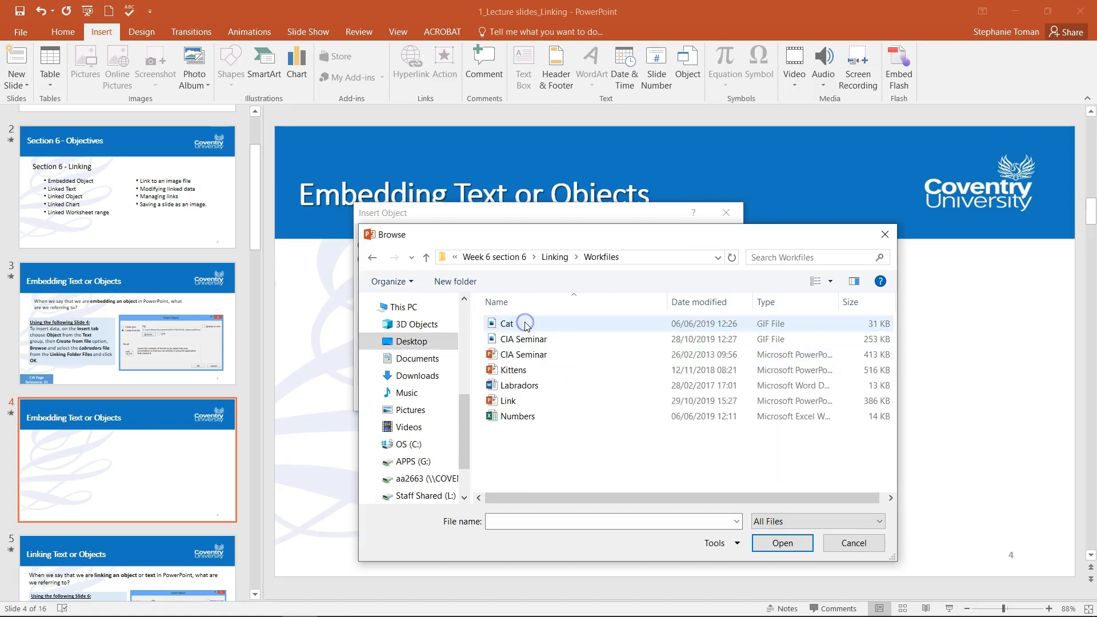
double_click(520, 385)
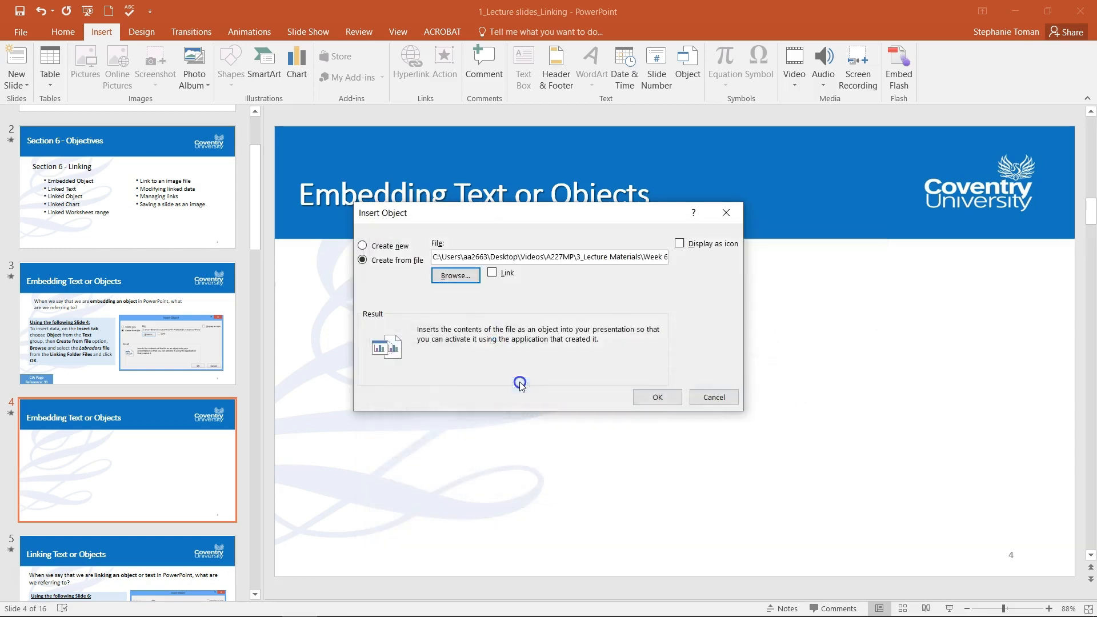
click(493, 274)
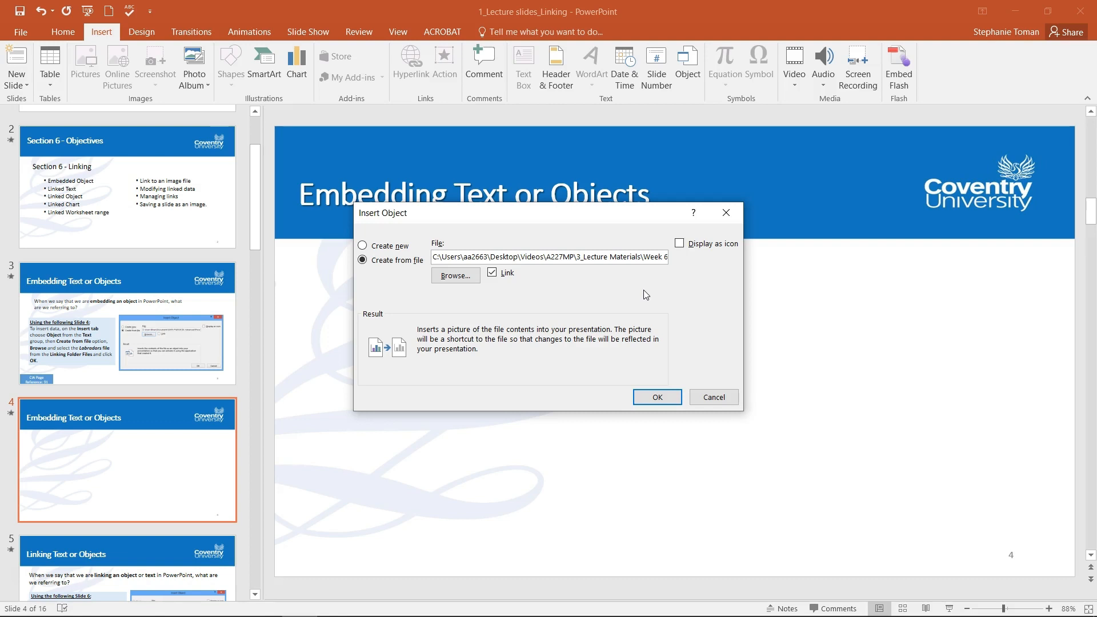
click(657, 396)
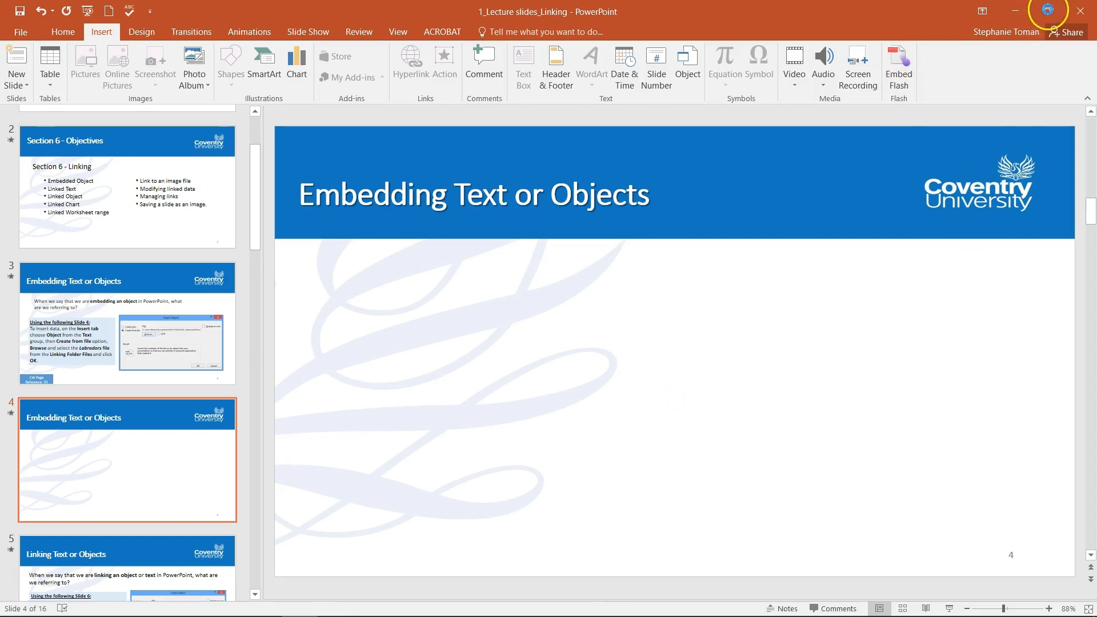
Restore the presentation window to half the screen beside the desktop and zoom in on slide 4's linked text.
click(1047, 10)
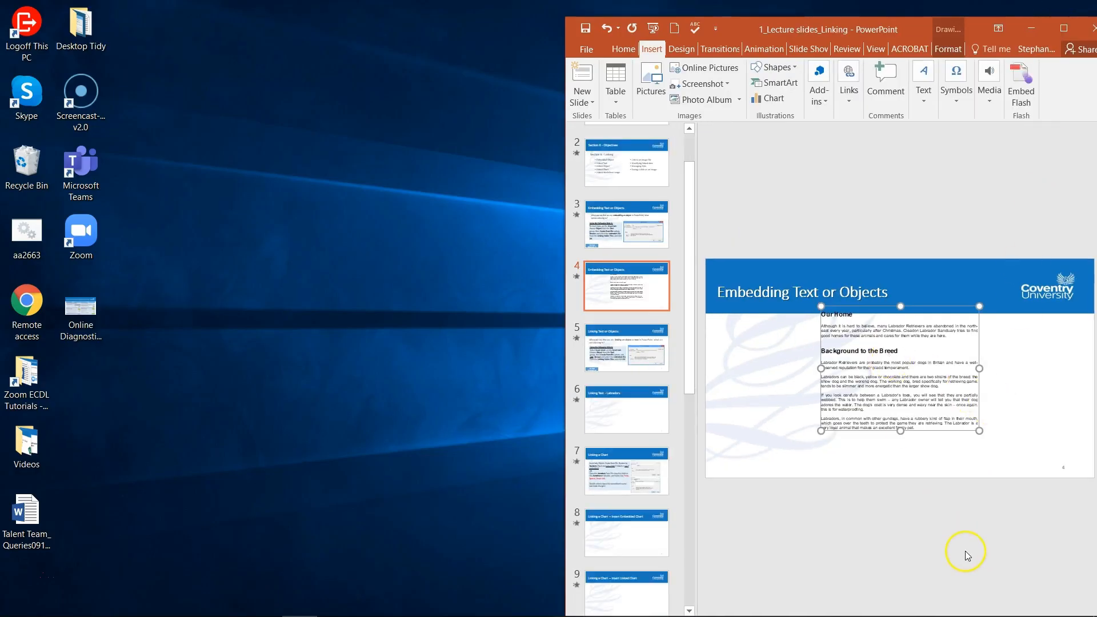
scroll(965, 551, down, 2)
scroll(968, 540, up, 2)
scroll(969, 539, down, 1)
drag(938, 28, 1, 34)
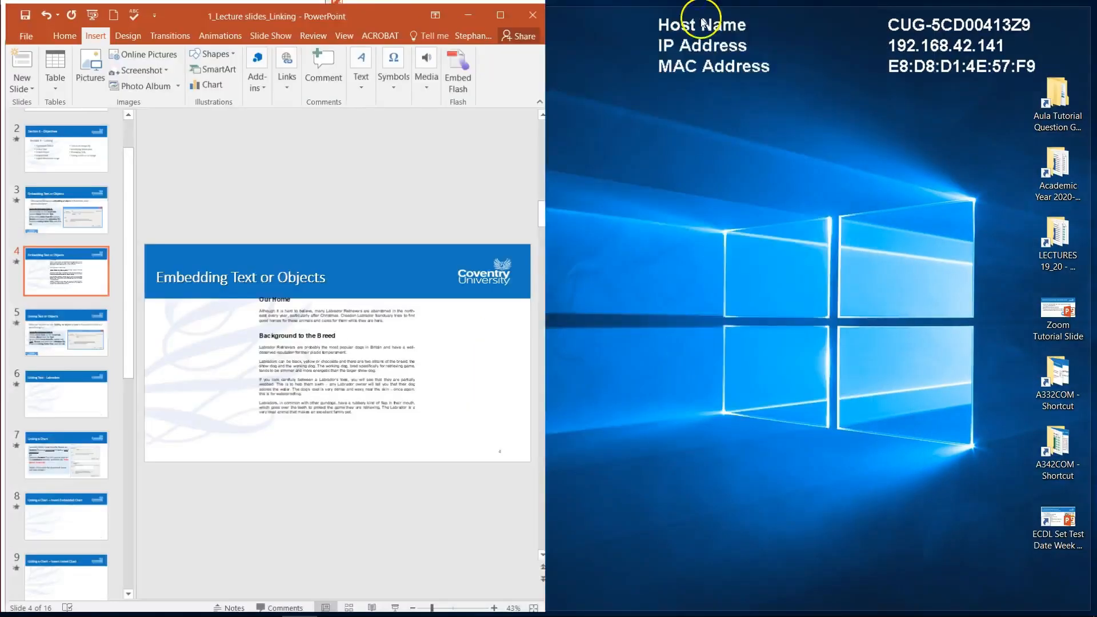
click(1050, 609)
click(1049, 610)
click(1049, 610)
click(1049, 610)
click(1049, 609)
click(1049, 610)
click(1048, 11)
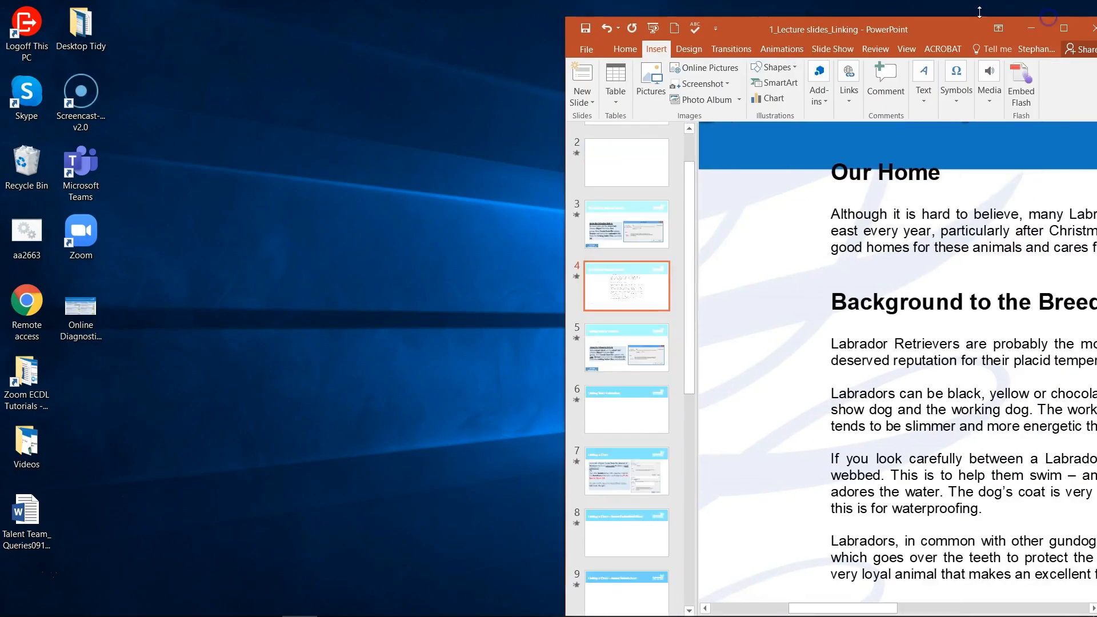
Open the source Labradors Word document from Videos\A227MP\3_Lecture Materials\Week 6 section 6\Linking\Workfiles.
mouse_move(245, 616)
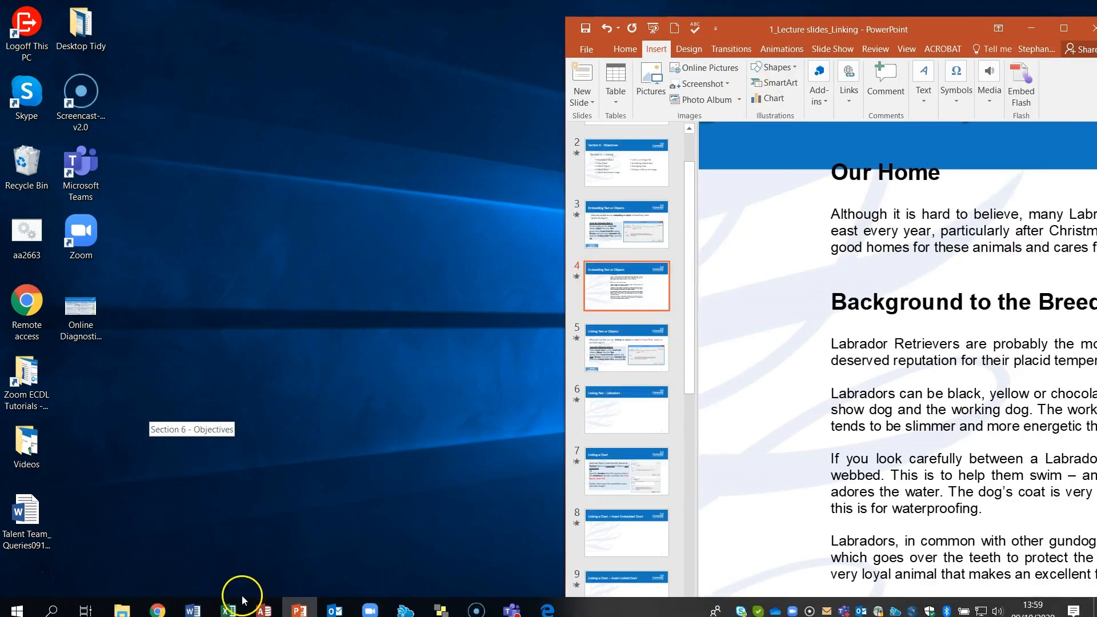
double_click(26, 443)
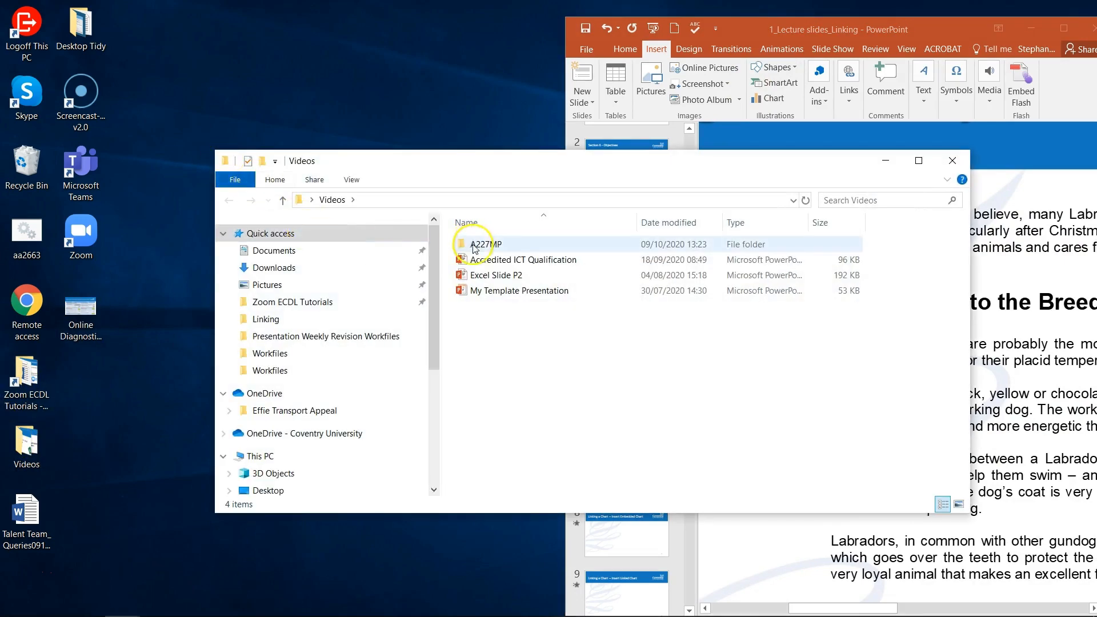
click(500, 246)
double_click(500, 247)
double_click(503, 246)
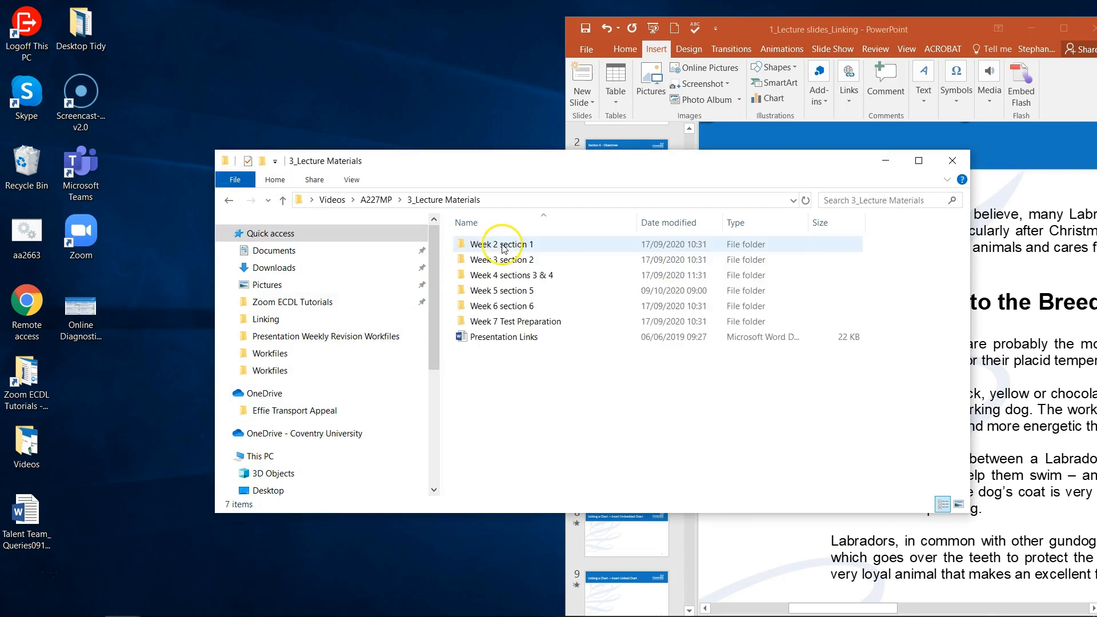
double_click(502, 307)
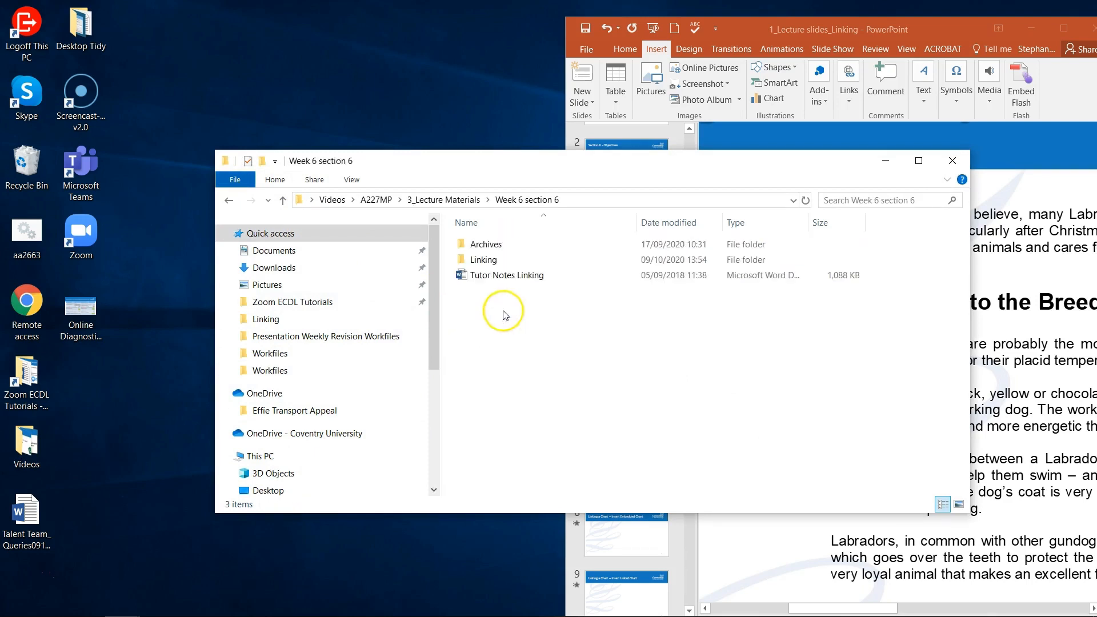
double_click(484, 259)
double_click(489, 244)
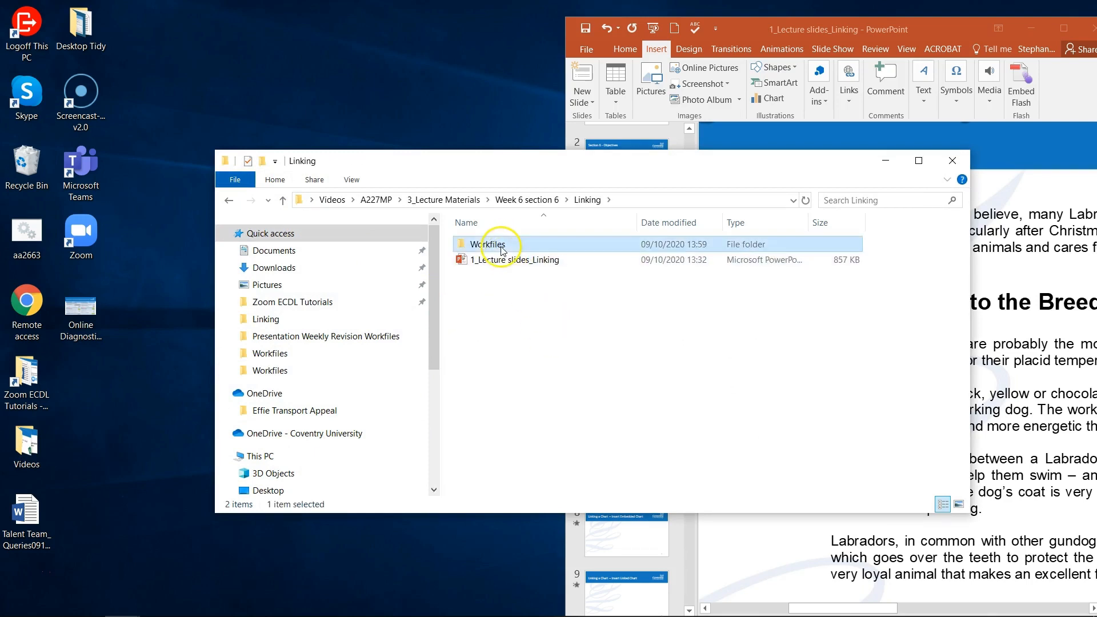
double_click(522, 307)
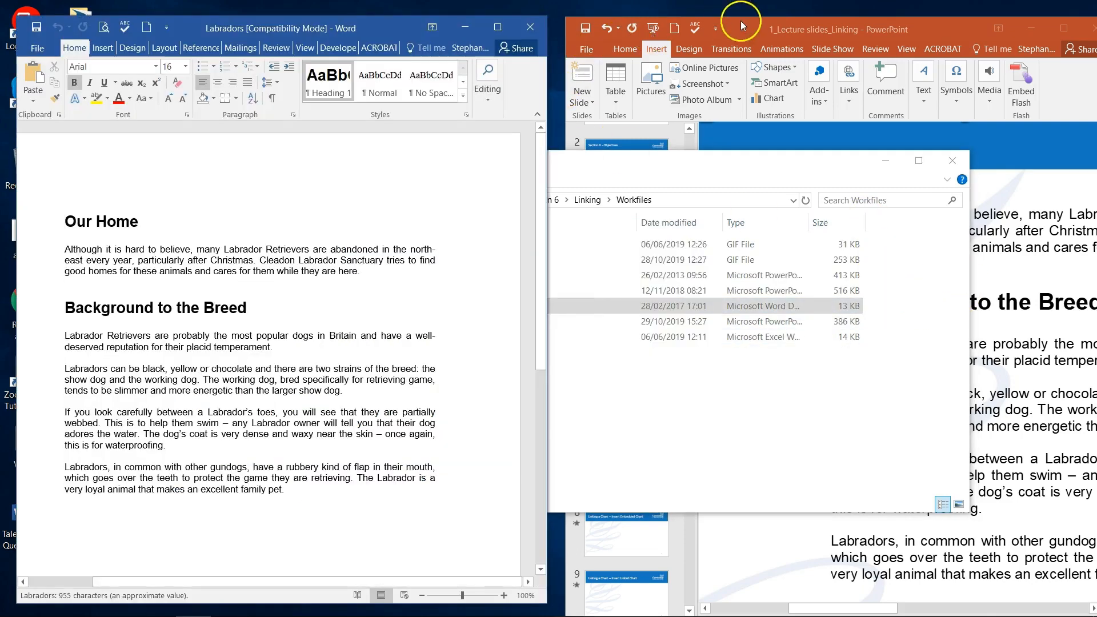
Switch to the PowerPoint presentation, collapse its slide thumbnails, and select the linked Labradors object.
click(727, 24)
drag(680, 211, 563, 206)
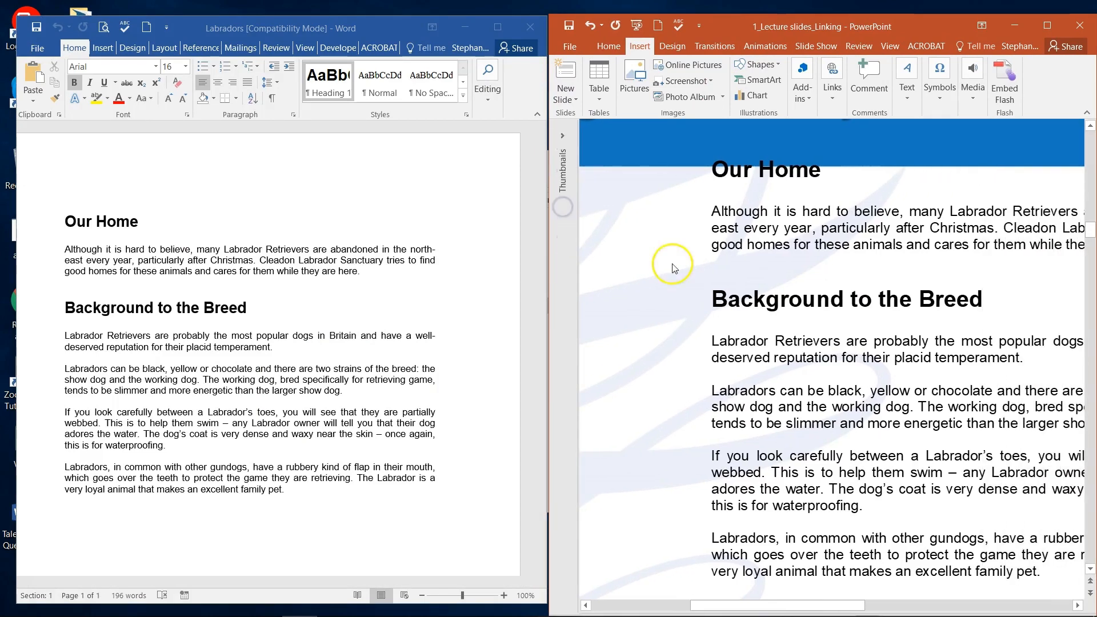
click(976, 213)
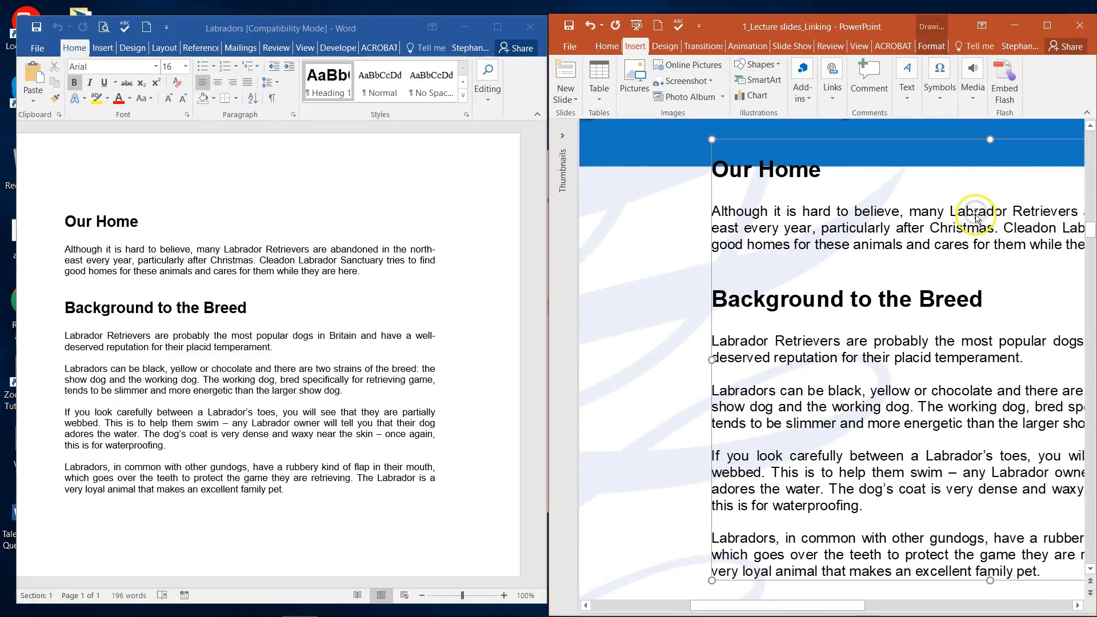
Delete the word "Labrador" before "Retrievers" in the Word document's first paragraph, and update the link of the object on the slide.
double_click(238, 250)
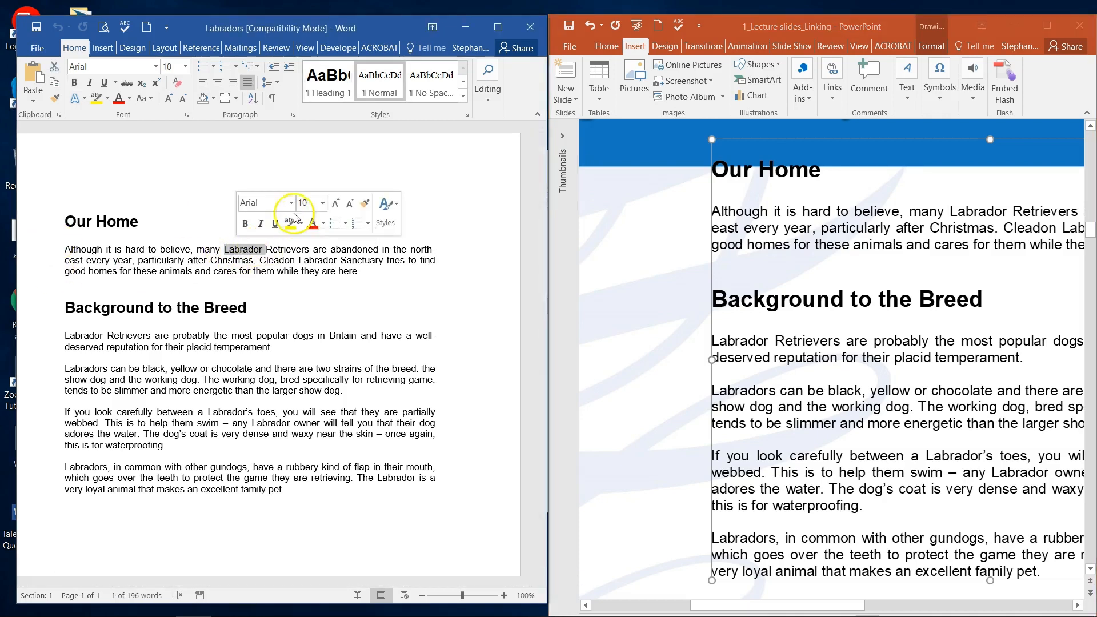
key(Delete)
click(899, 220)
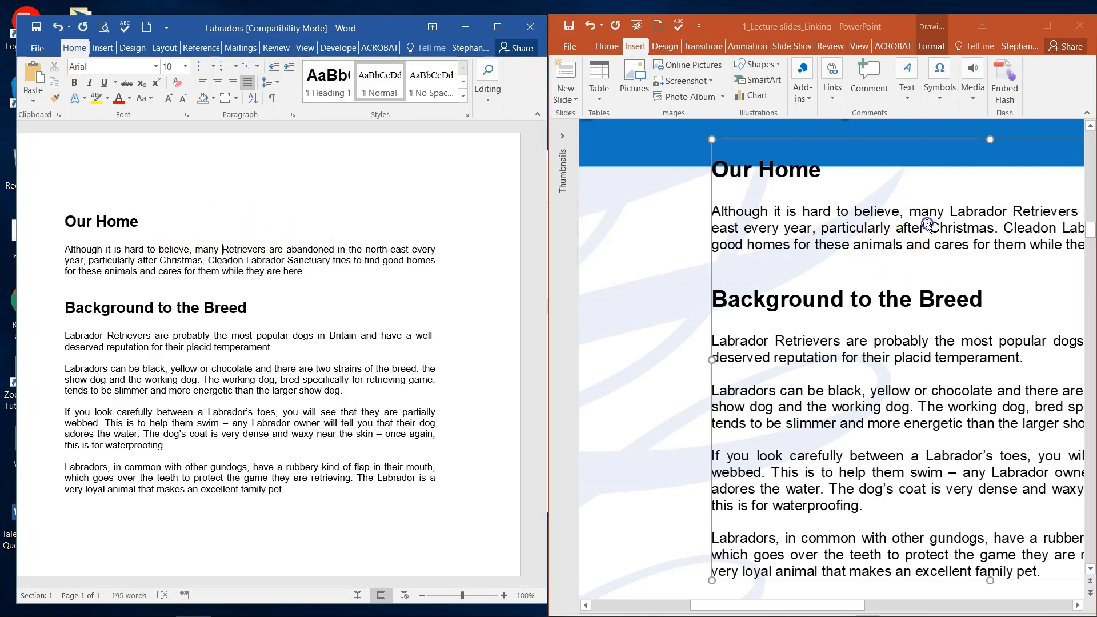
right_click(898, 220)
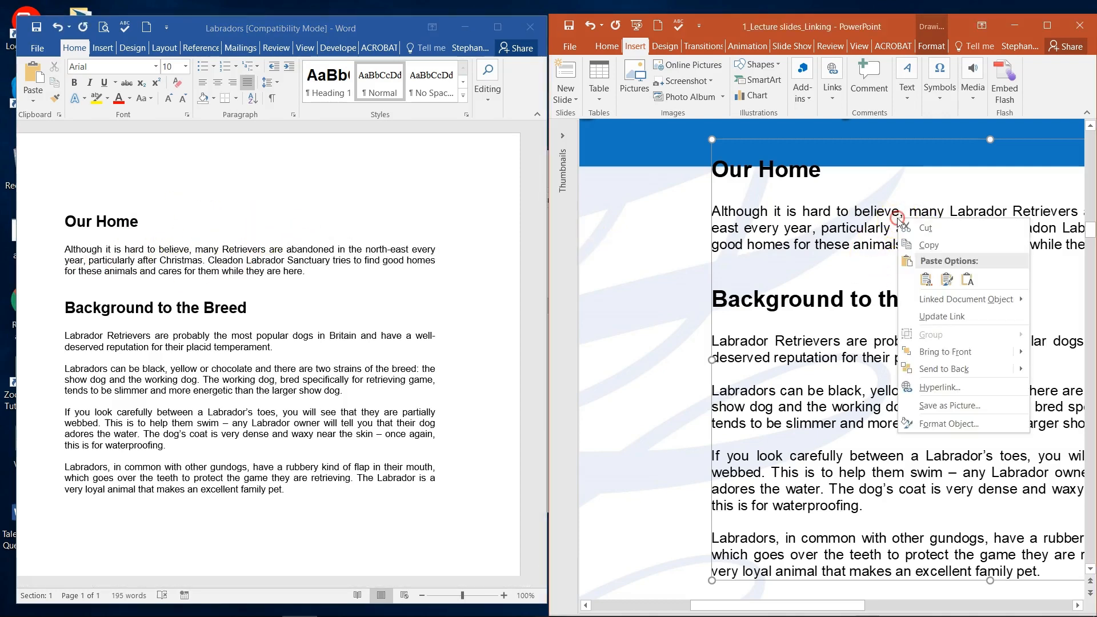
click(979, 316)
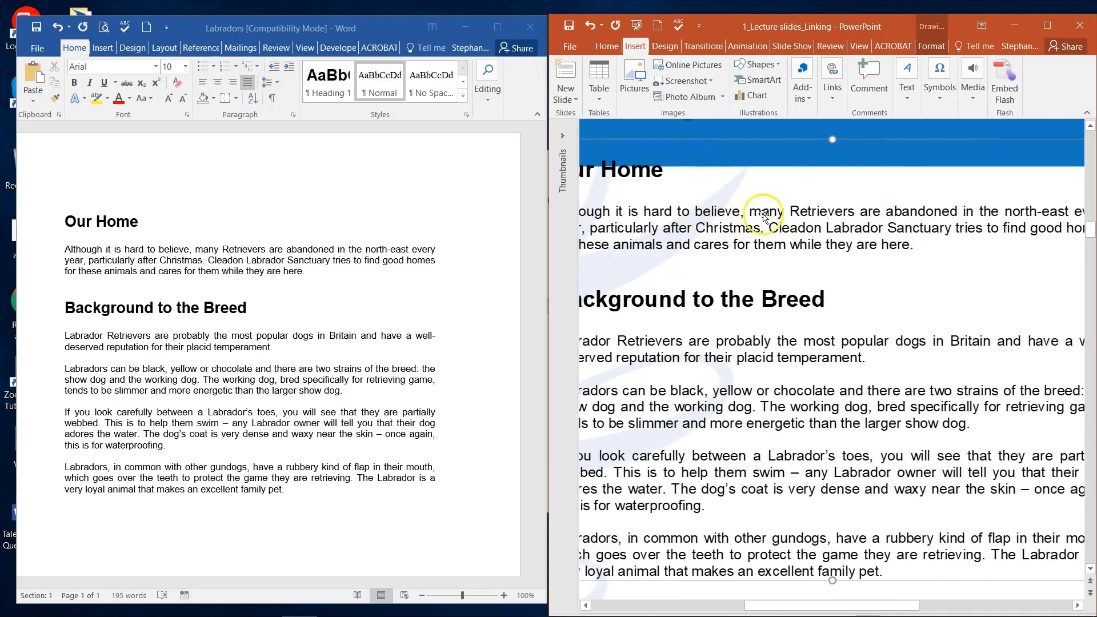
Undo and redo the link update on the slide.
click(588, 26)
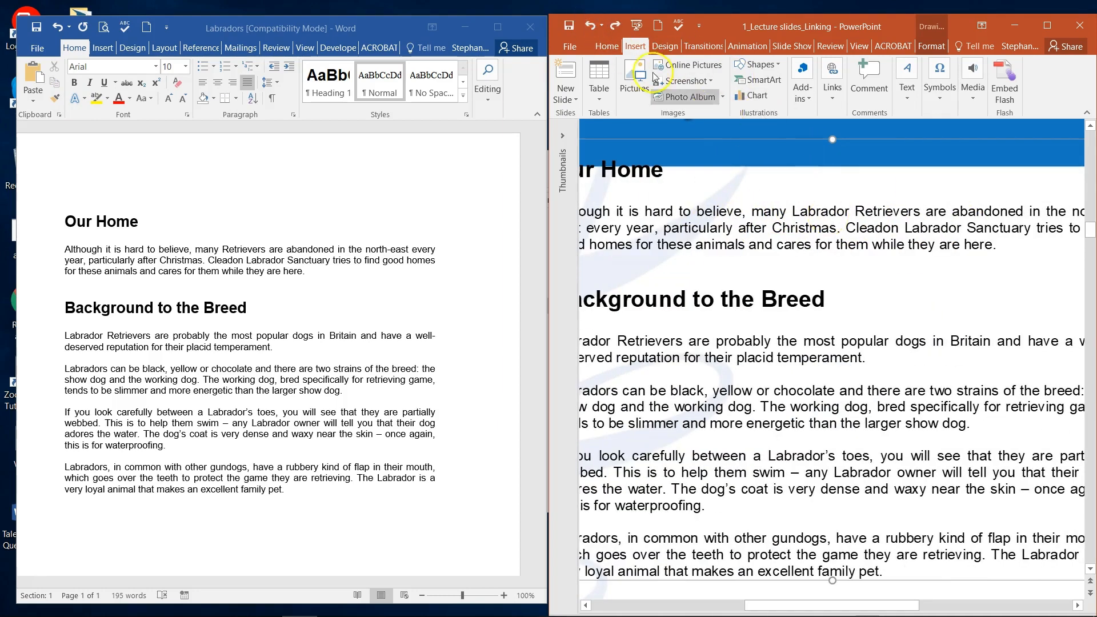
click(615, 24)
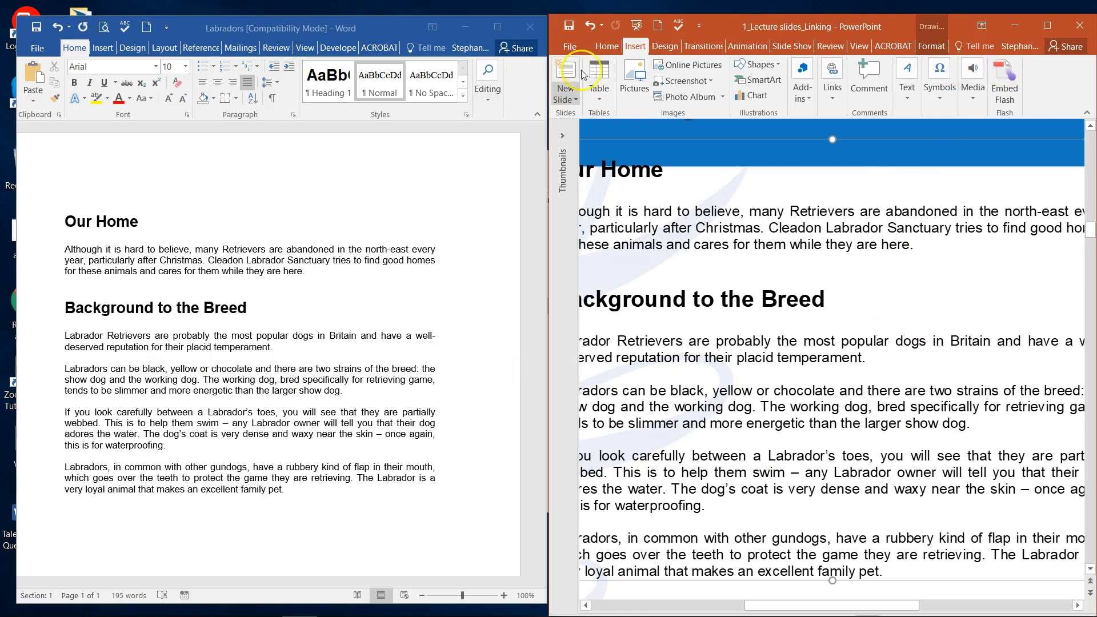
Close the Labradors Word document without saving and maximize the presentation window.
click(529, 27)
click(548, 343)
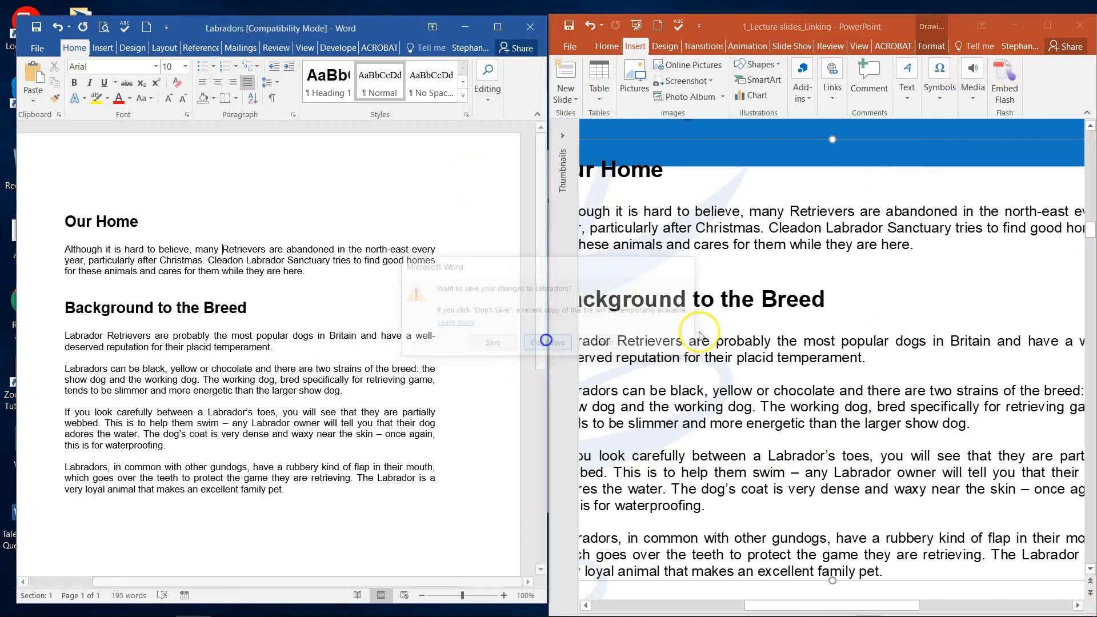
click(1047, 27)
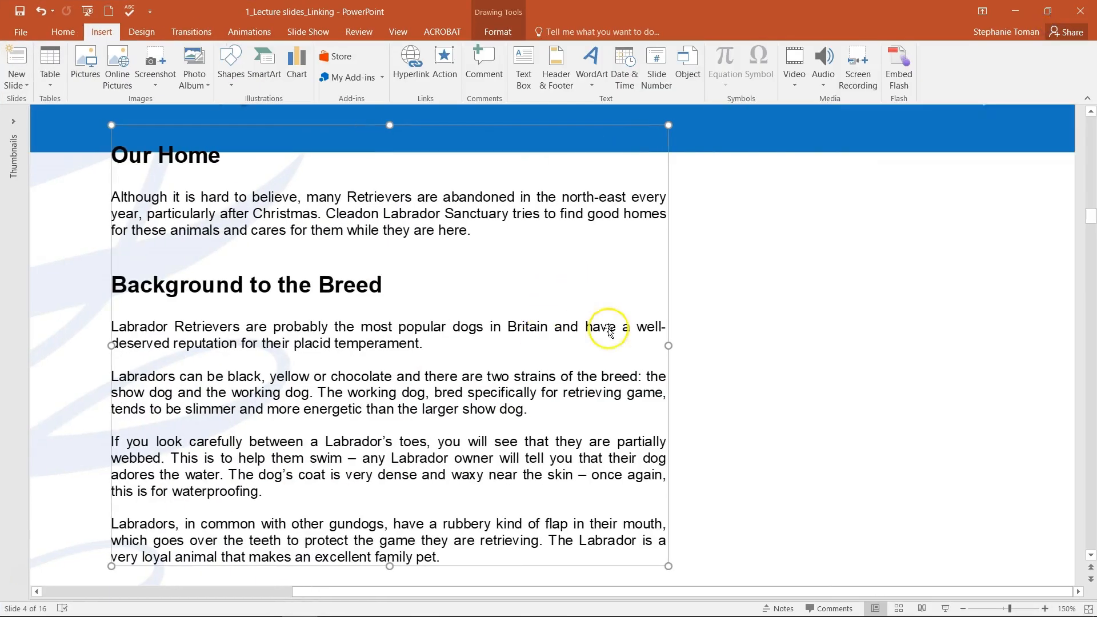
Zoom the slide view out to 110% and expand the slide thumbnails again.
click(963, 609)
click(964, 609)
click(964, 609)
click(963, 610)
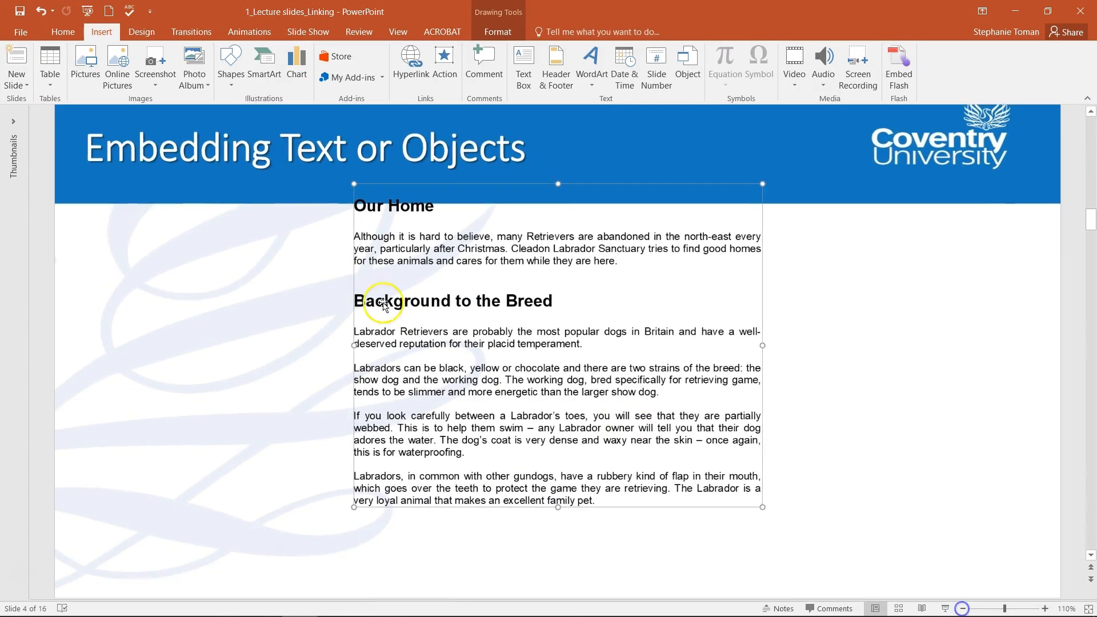
drag(46, 179, 267, 179)
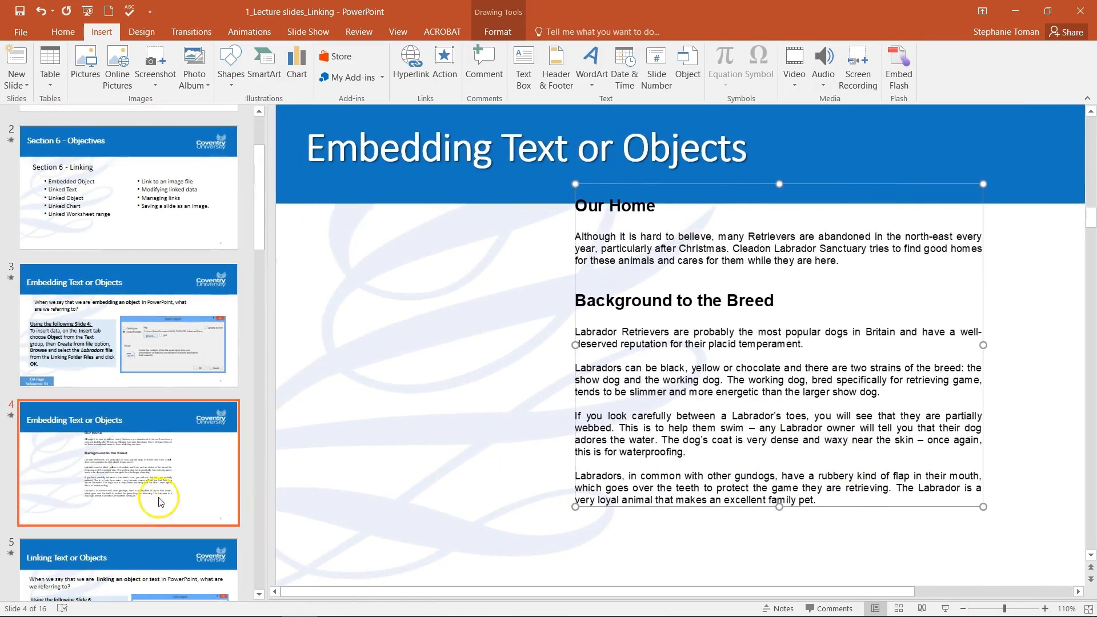
Look through slides 5 to 7 for the instructions on linking text, objects and charts.
click(193, 569)
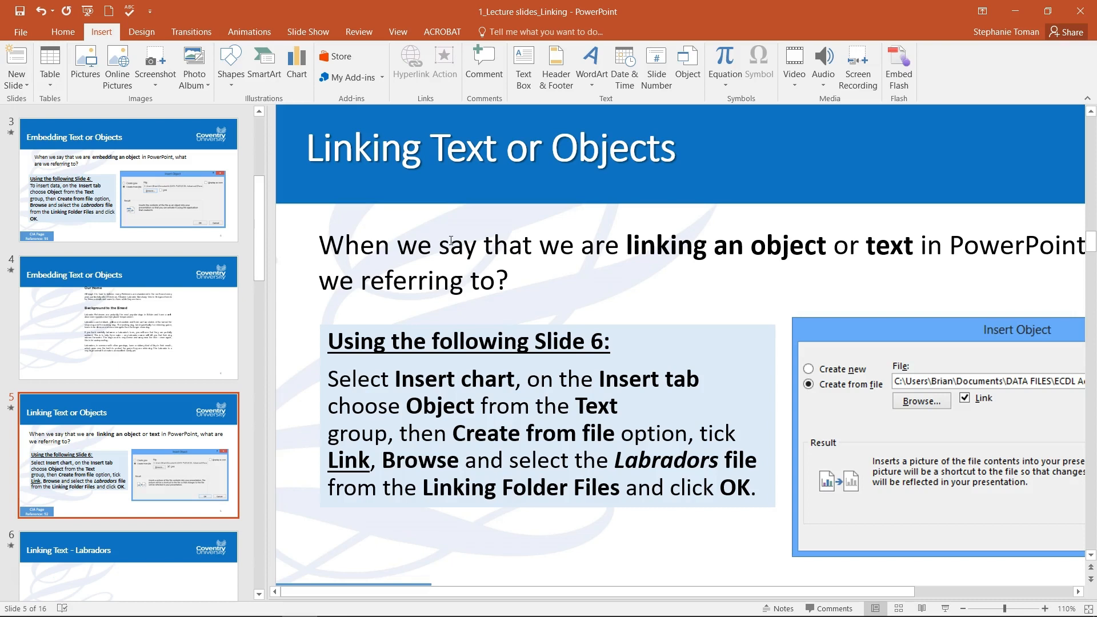
click(143, 584)
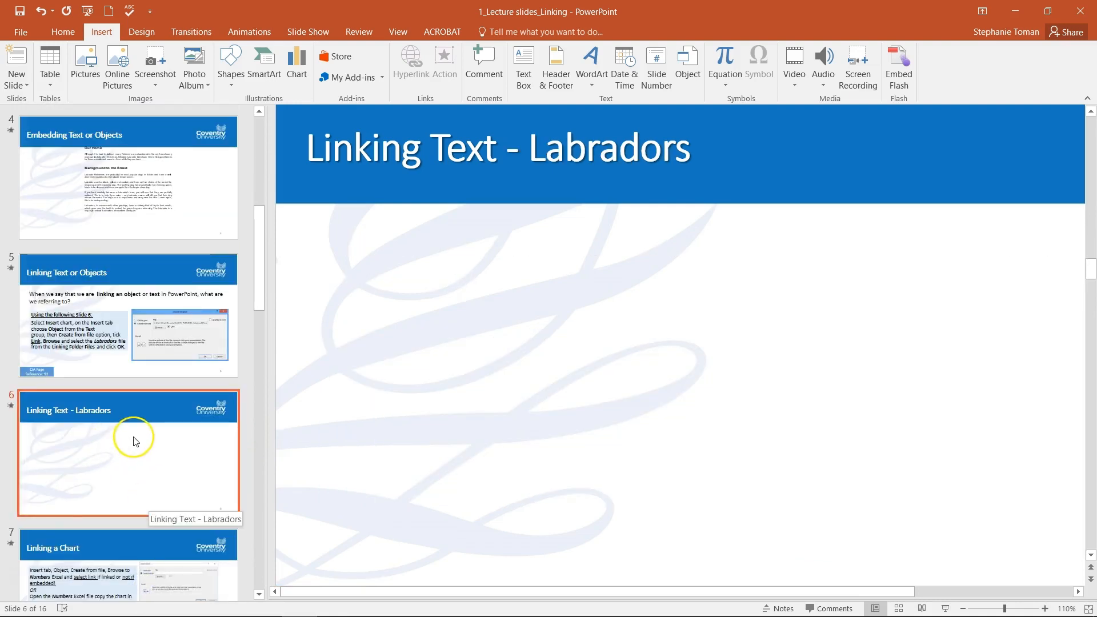
scroll(134, 440, down, 2)
click(135, 456)
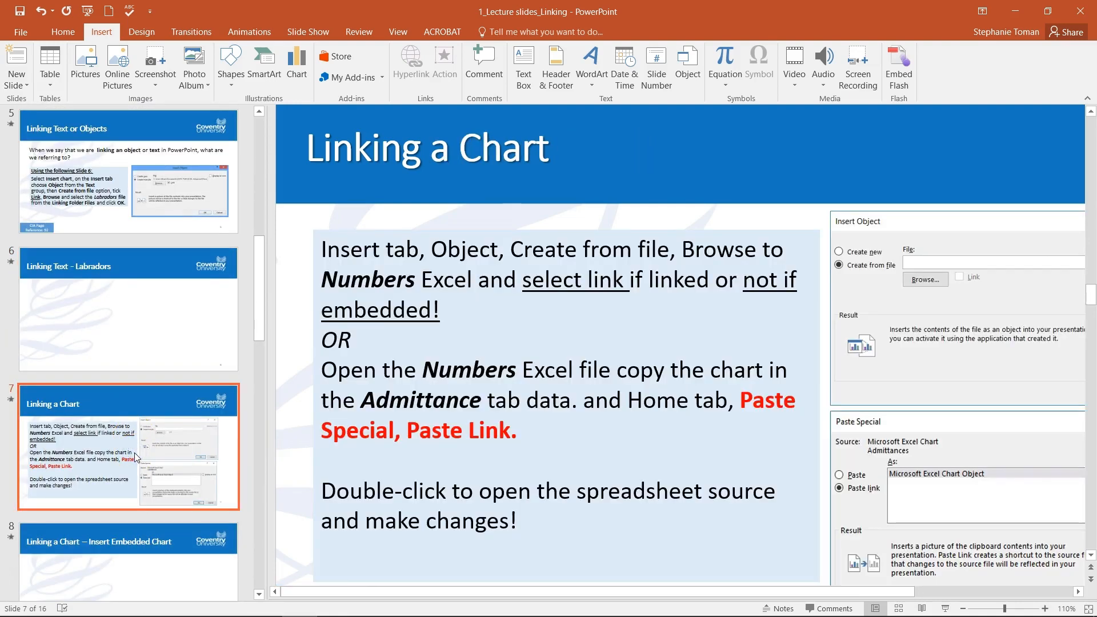
scroll(136, 456, down, 2)
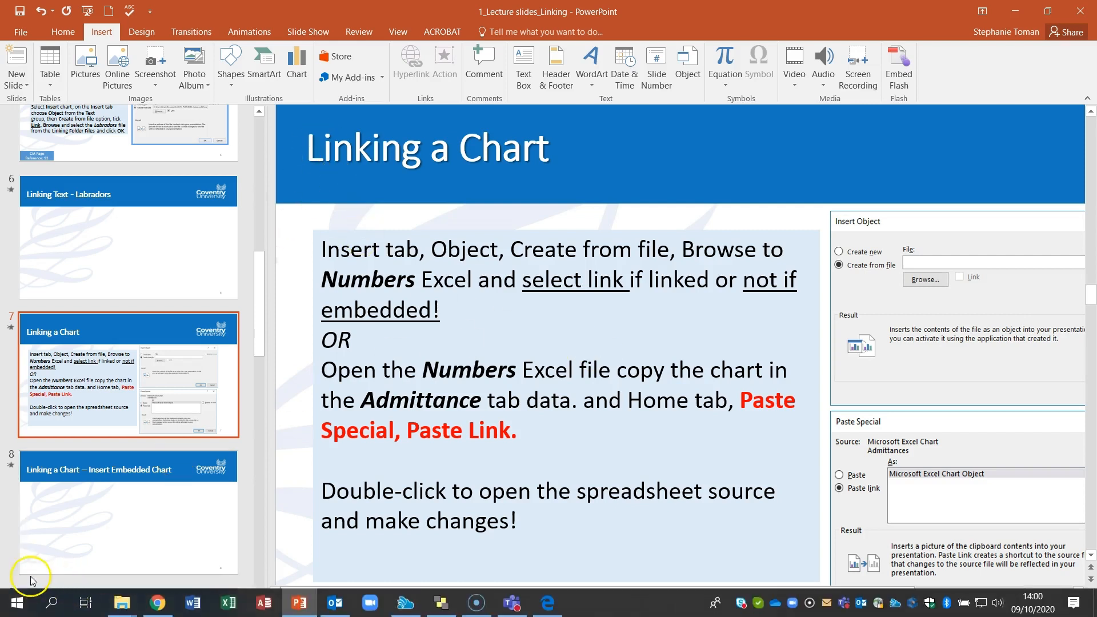
Embed the Numbers workbook from Desktop\Videos\A227MP\3_Lecture Materials\Week 6 section 6\Linking\Workfiles on slide 8 without linking it.
click(115, 546)
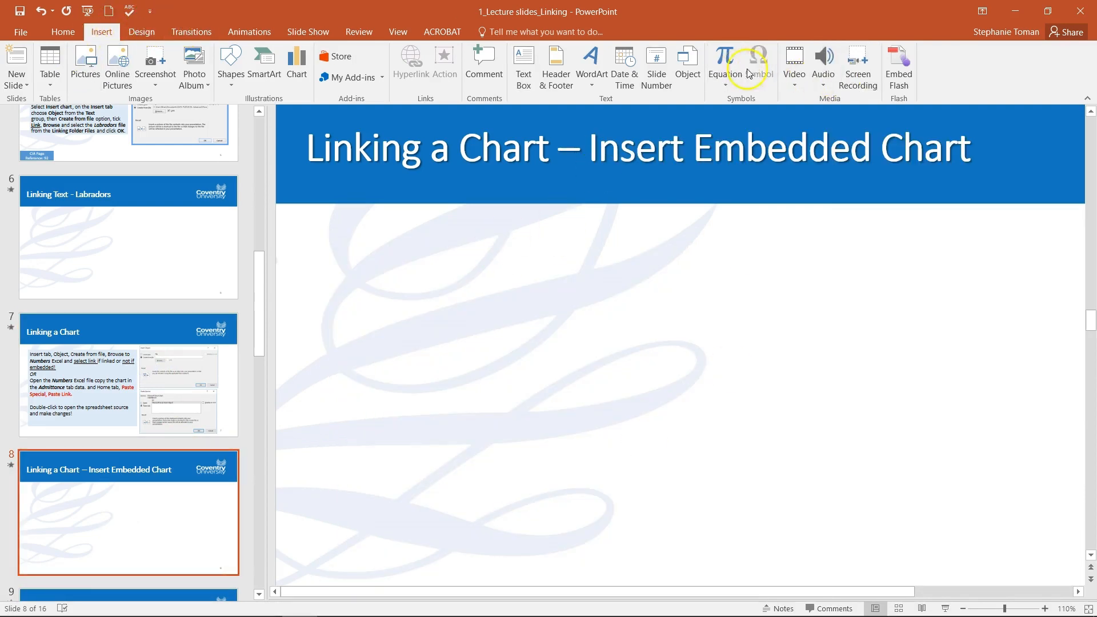
click(695, 64)
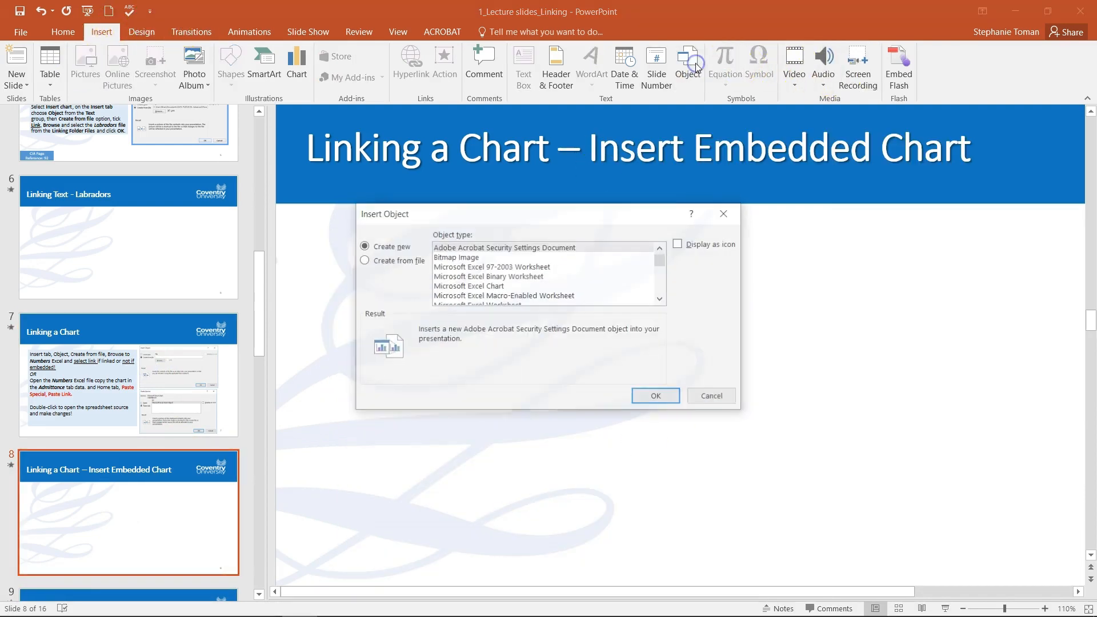
click(363, 261)
click(457, 276)
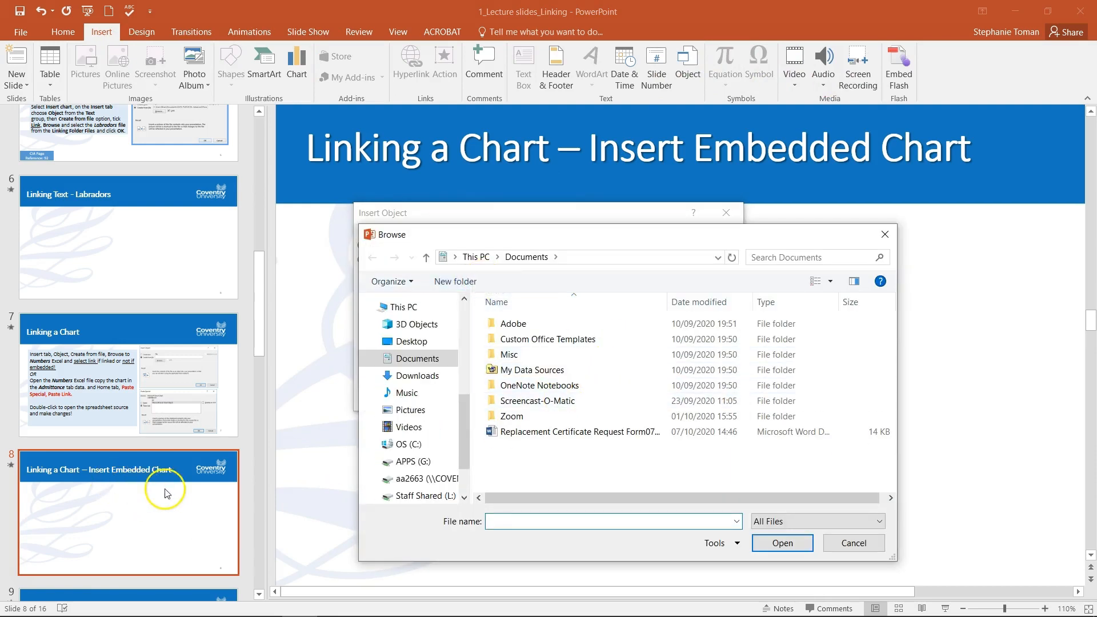
click(411, 341)
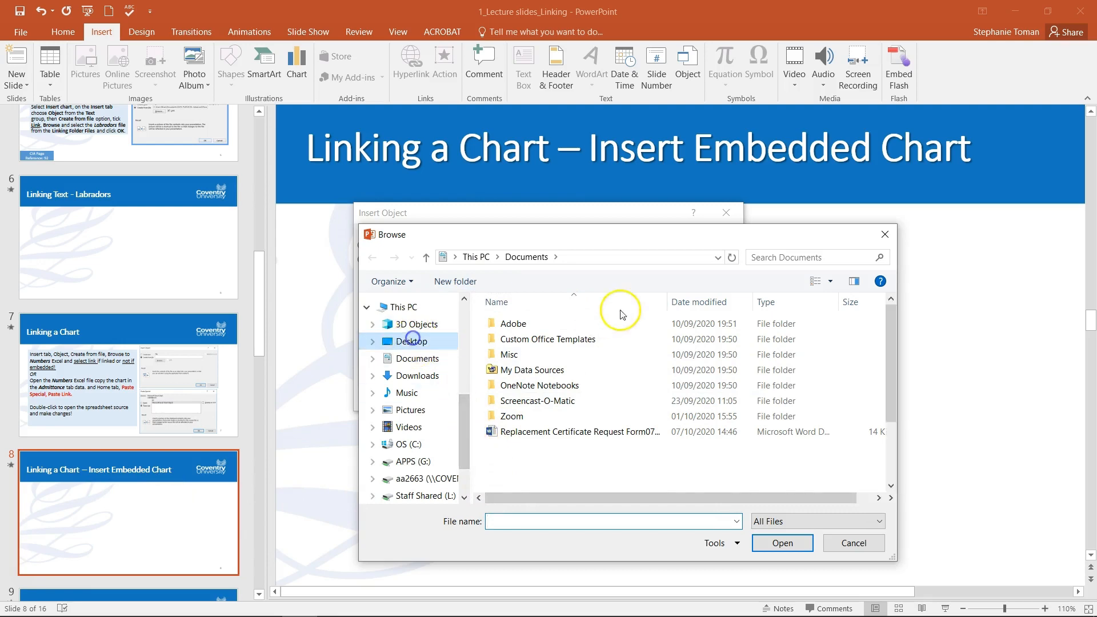
double_click(540, 340)
double_click(536, 324)
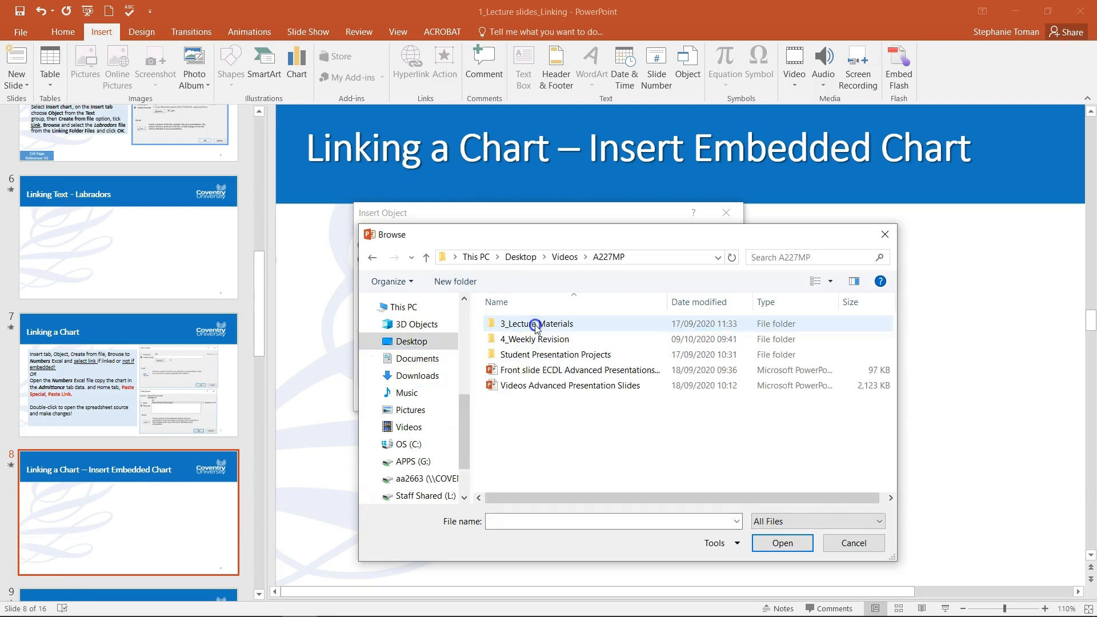
double_click(537, 324)
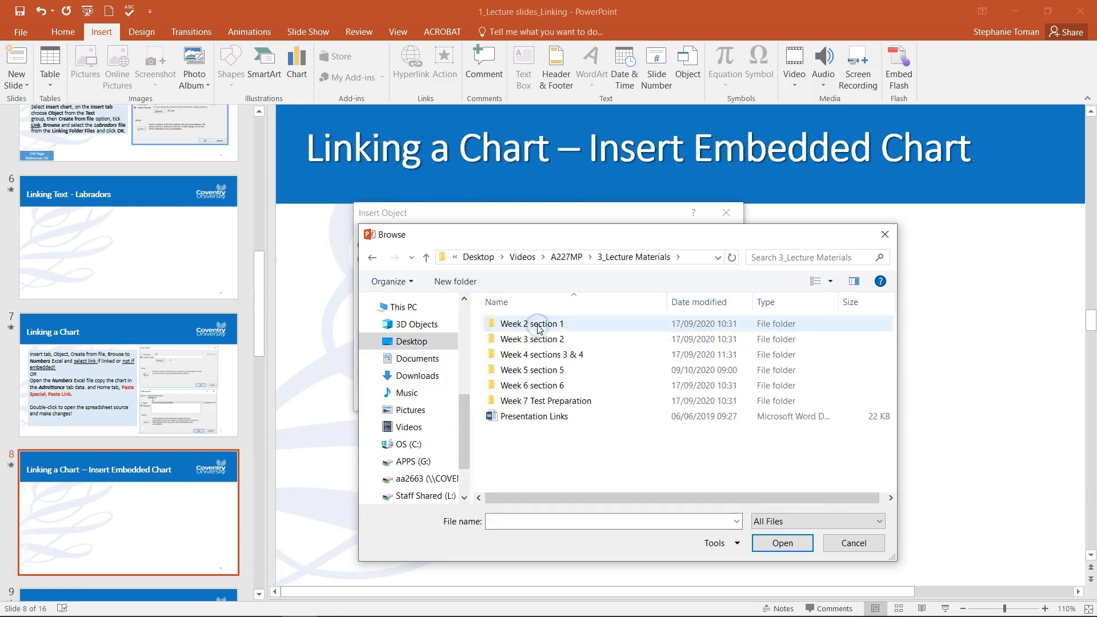
double_click(532, 385)
click(529, 341)
double_click(530, 341)
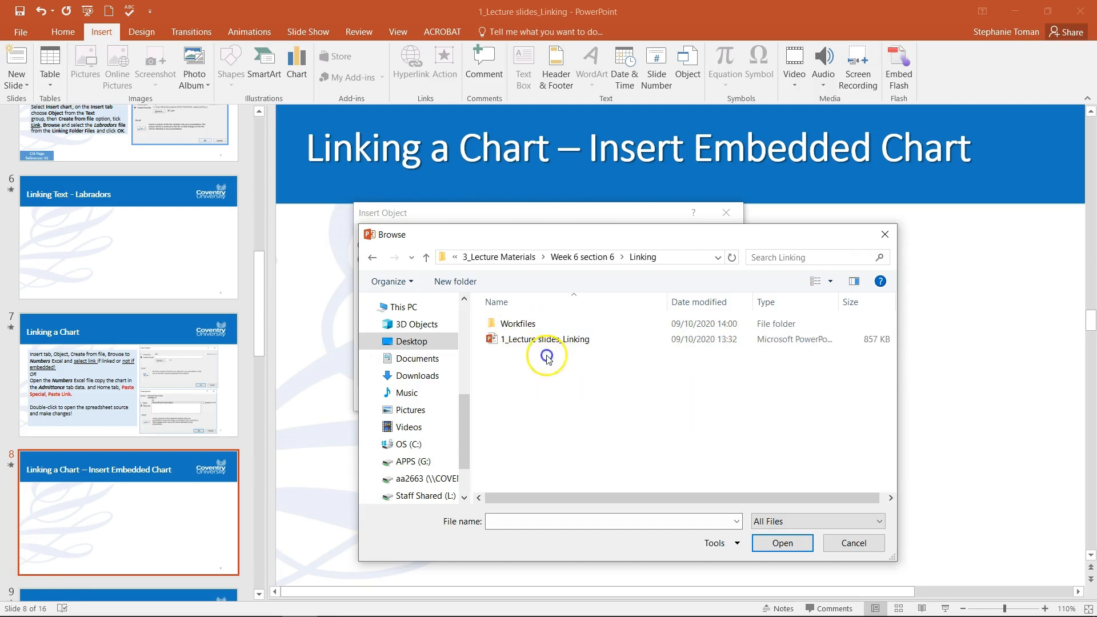
double_click(547, 324)
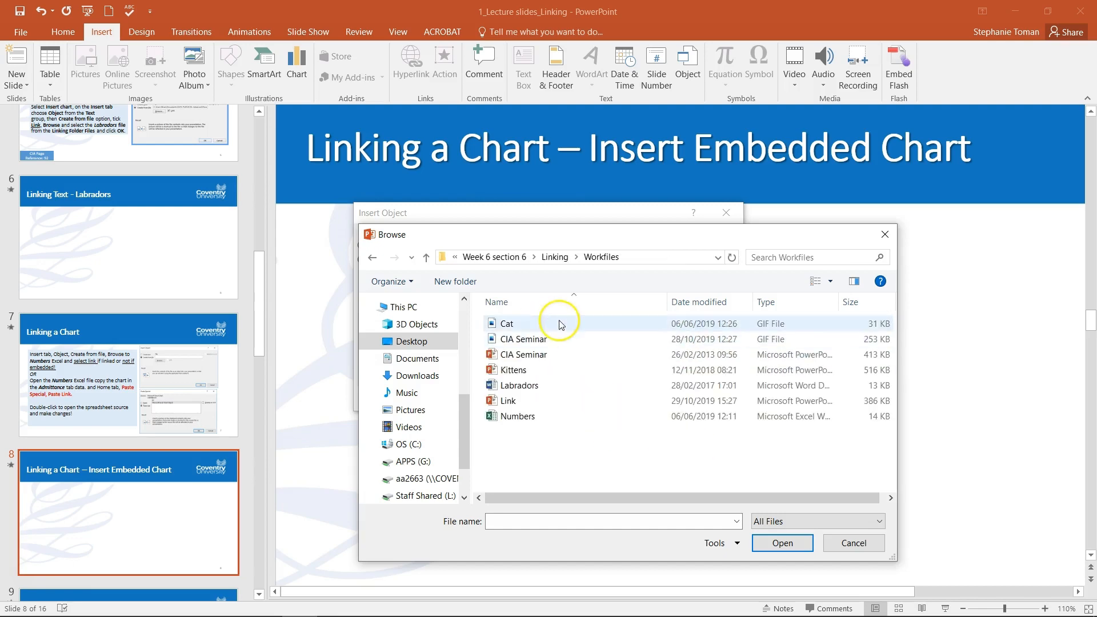
double_click(522, 417)
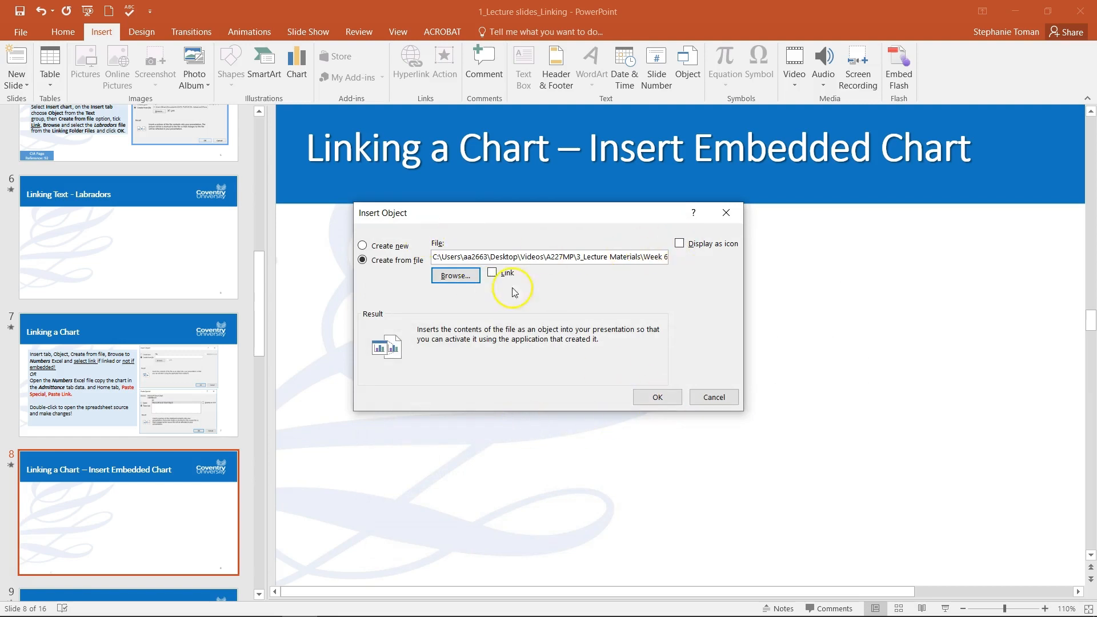
click(655, 396)
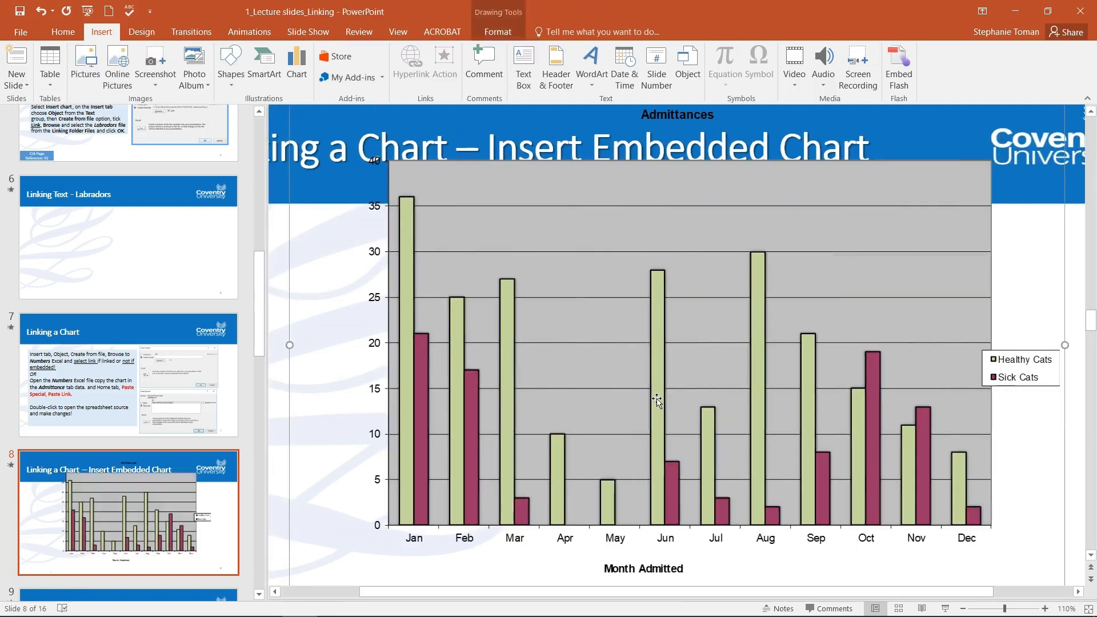
Shrink the embedded chart and position it below the title of slide 8.
scroll(345, 523, down, 2)
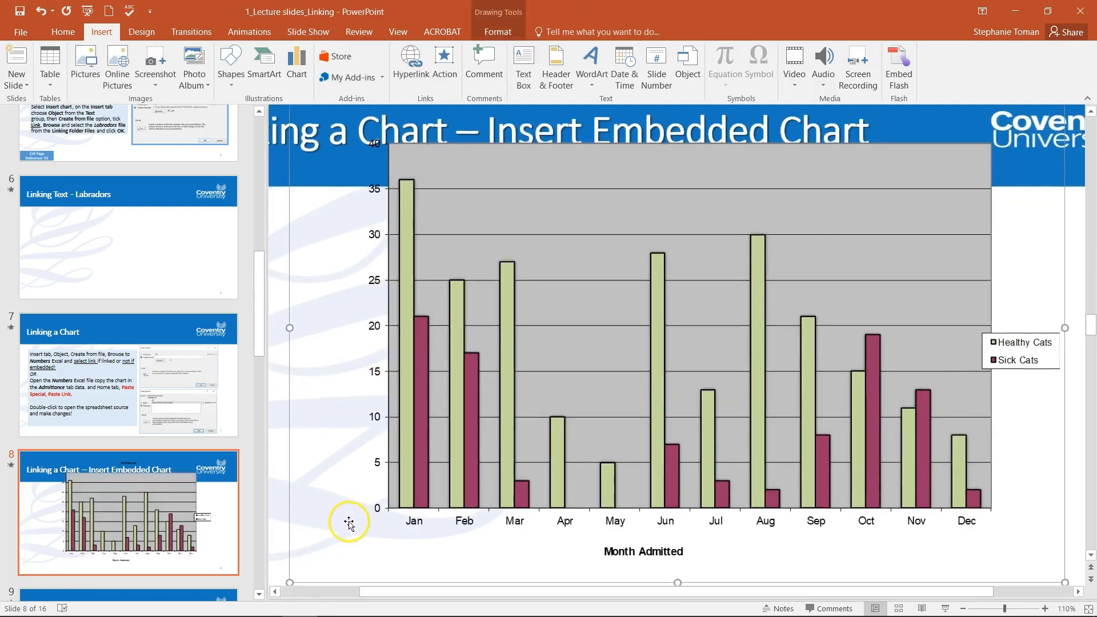
drag(290, 551, 549, 381)
drag(741, 382, 579, 532)
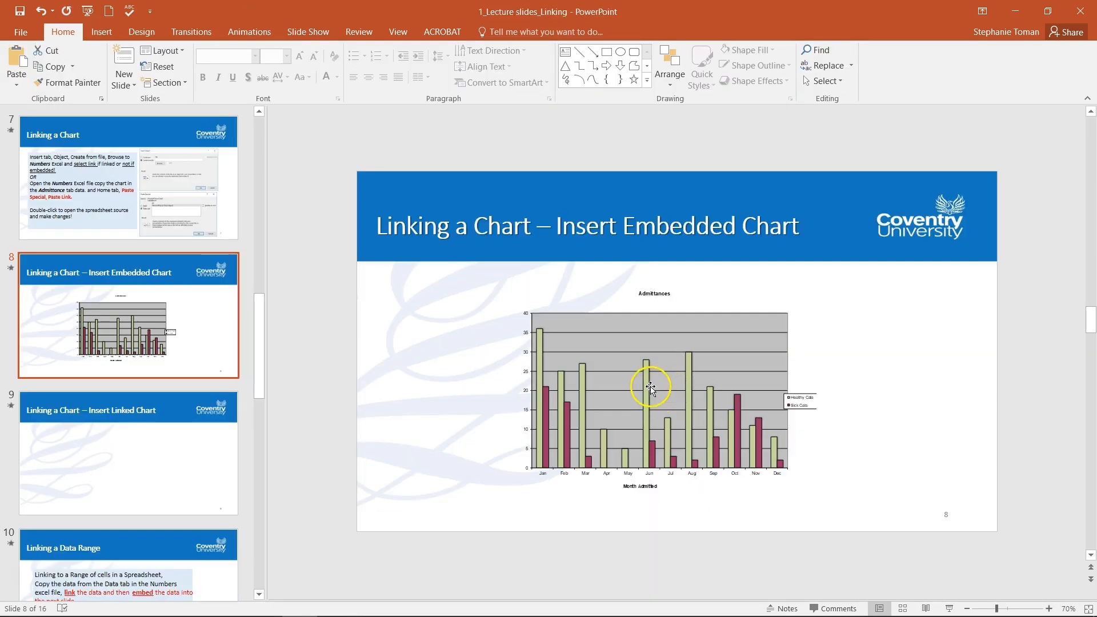
Open the embedded workbook for editing on the slide and display its Data sheet instead of the chart.
click(660, 386)
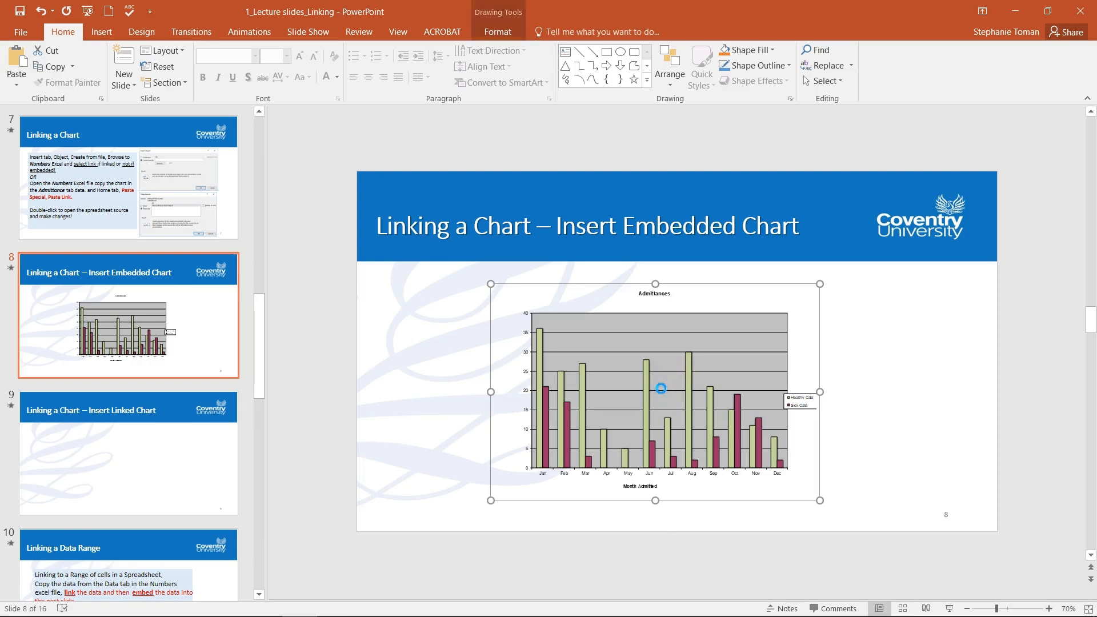
double_click(661, 388)
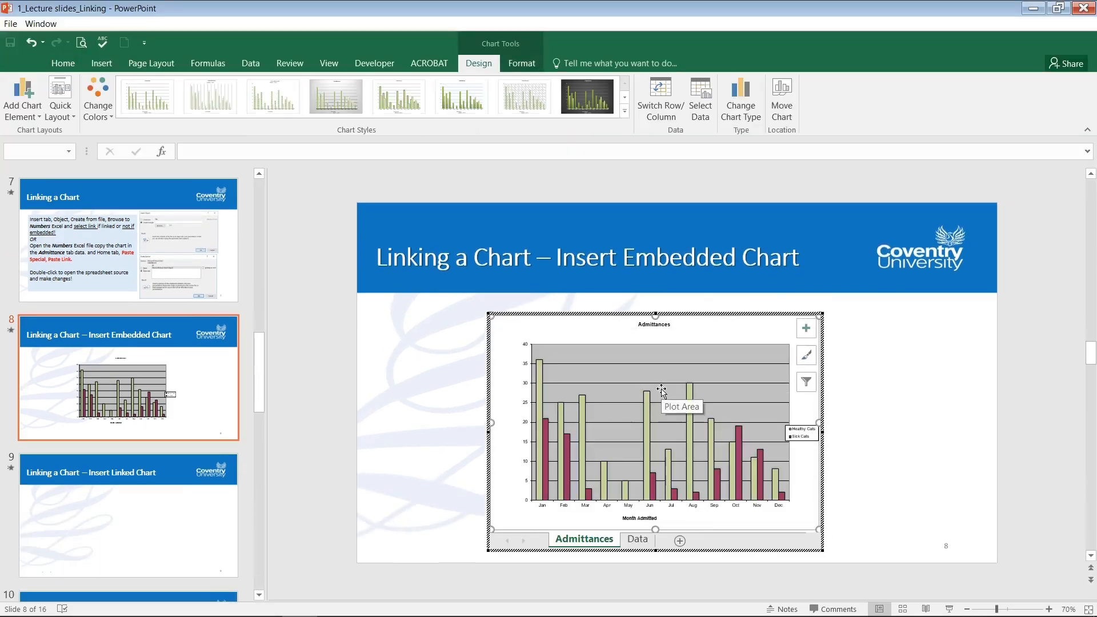
click(638, 540)
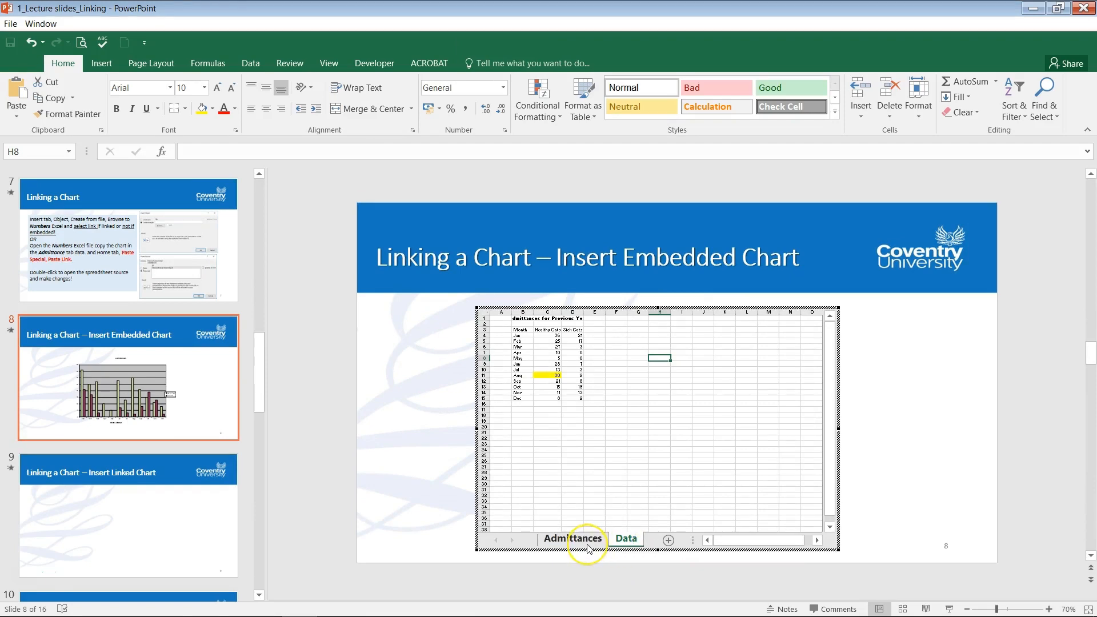
click(936, 490)
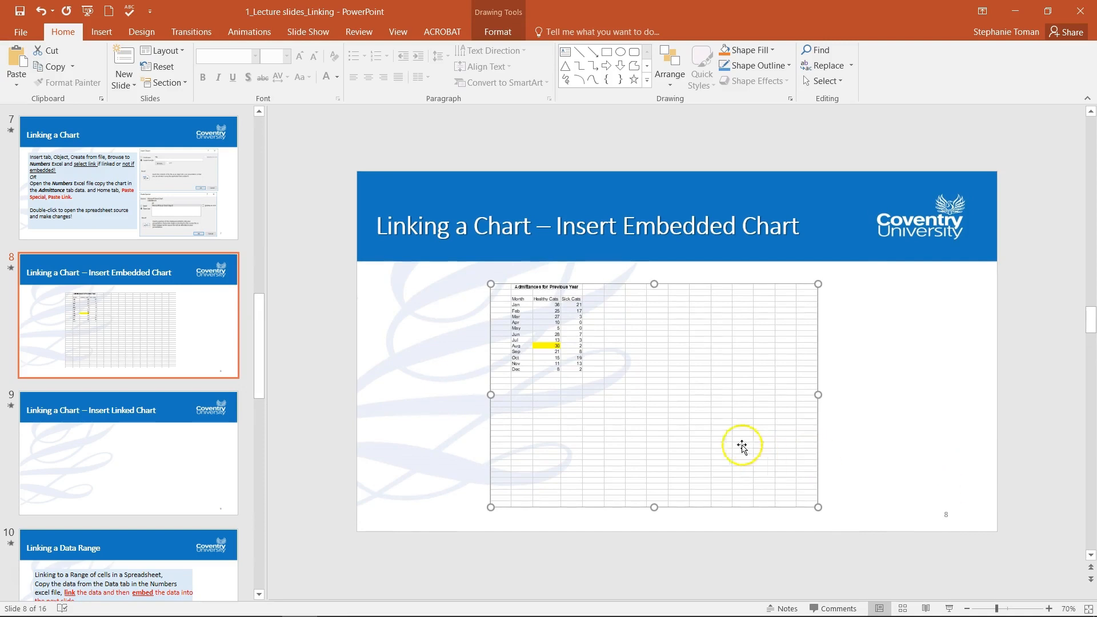
Switch the embedded workbook back to the Admittances chart and fill its Healthy Cats bars with red.
double_click(726, 436)
click(576, 539)
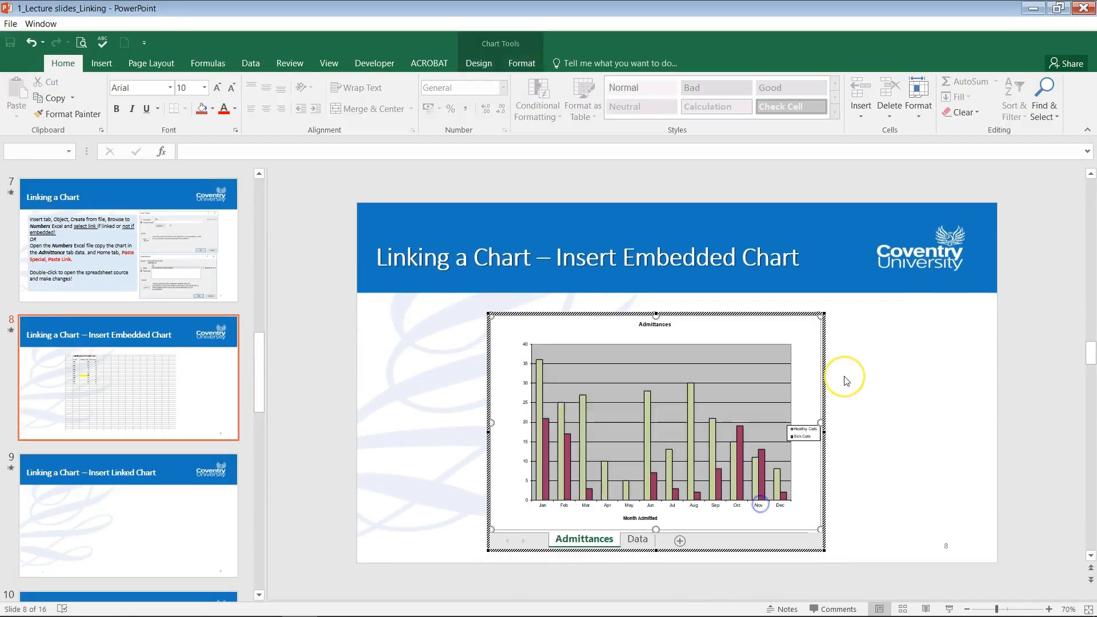
click(577, 447)
right_click(584, 449)
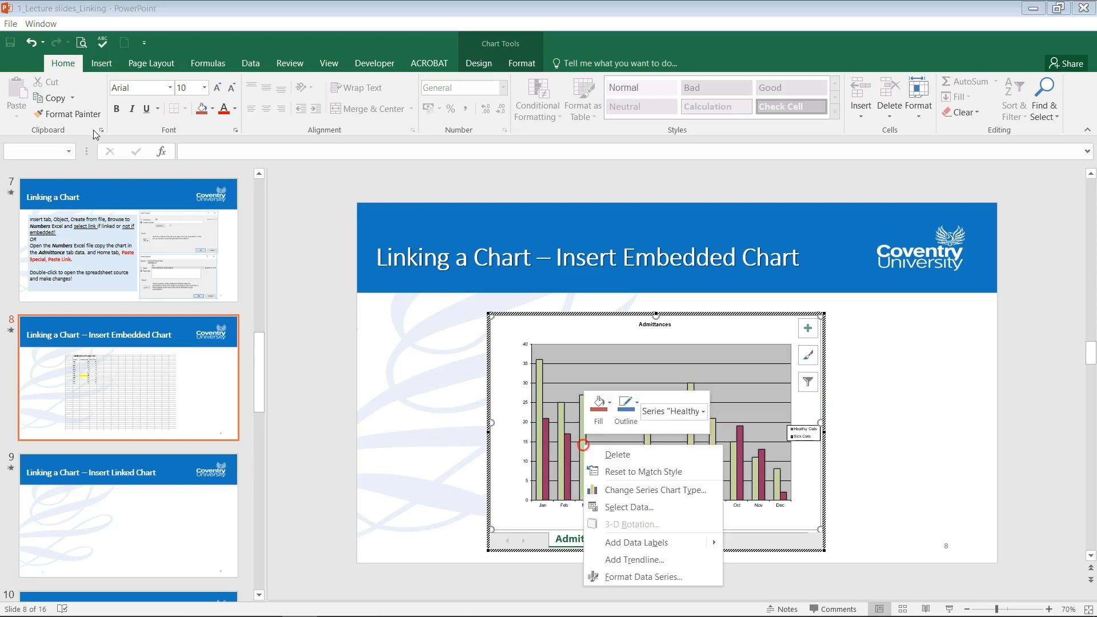
click(600, 405)
click(604, 300)
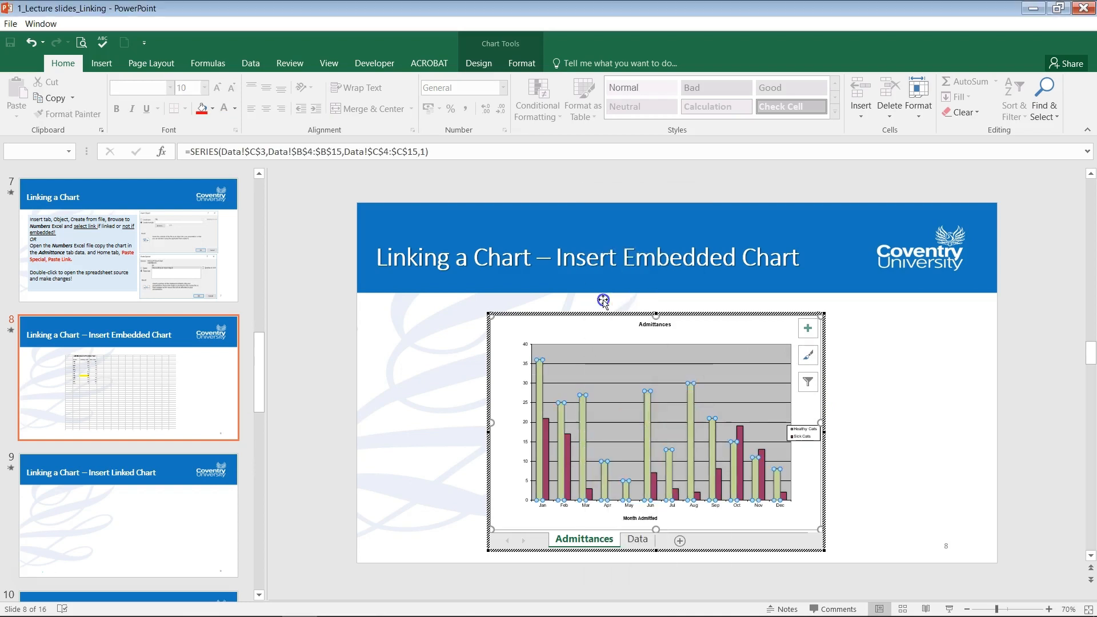
click(911, 385)
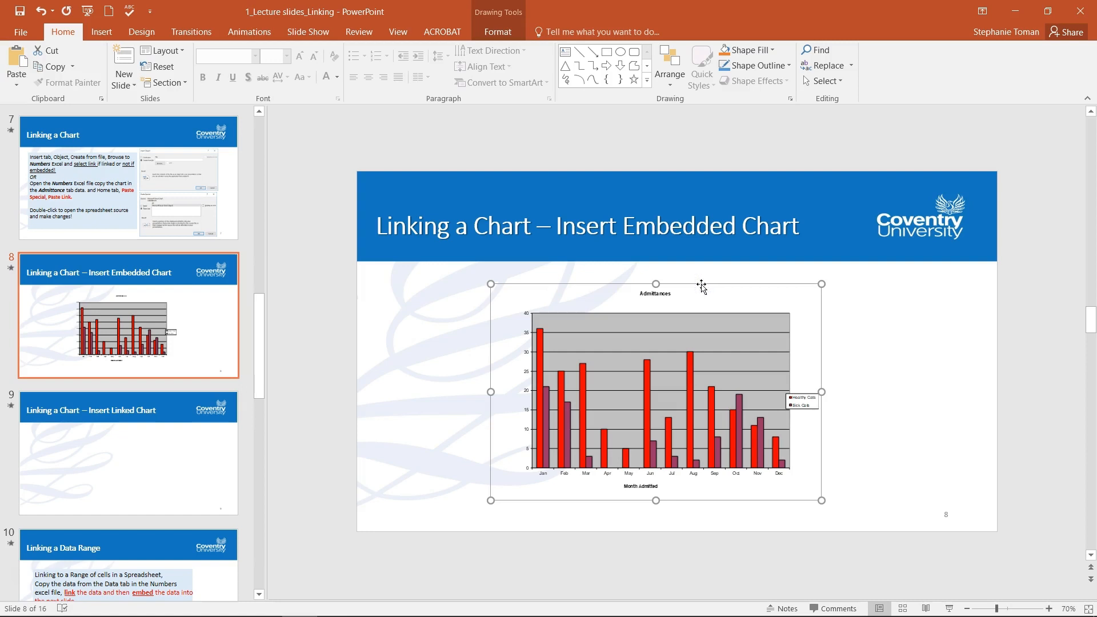
Delete the embedded chart from slide 8.
key(Delete)
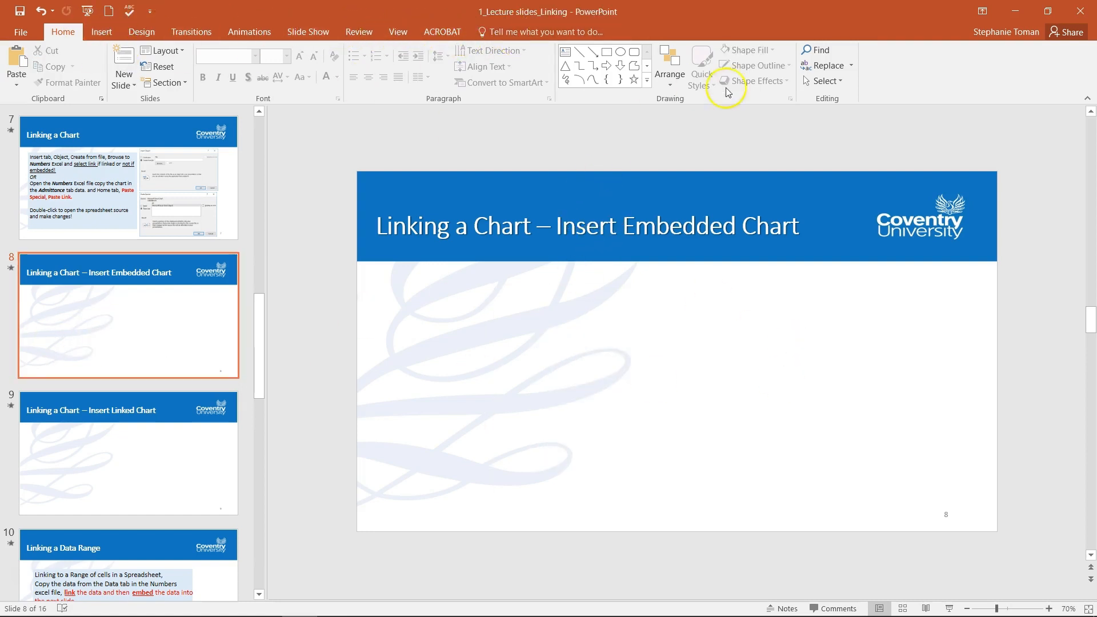
Start inserting an object from an existing file on slide 8 and browse to Desktop > Videos > A227MP > 3_Lecture Materials.
click(101, 31)
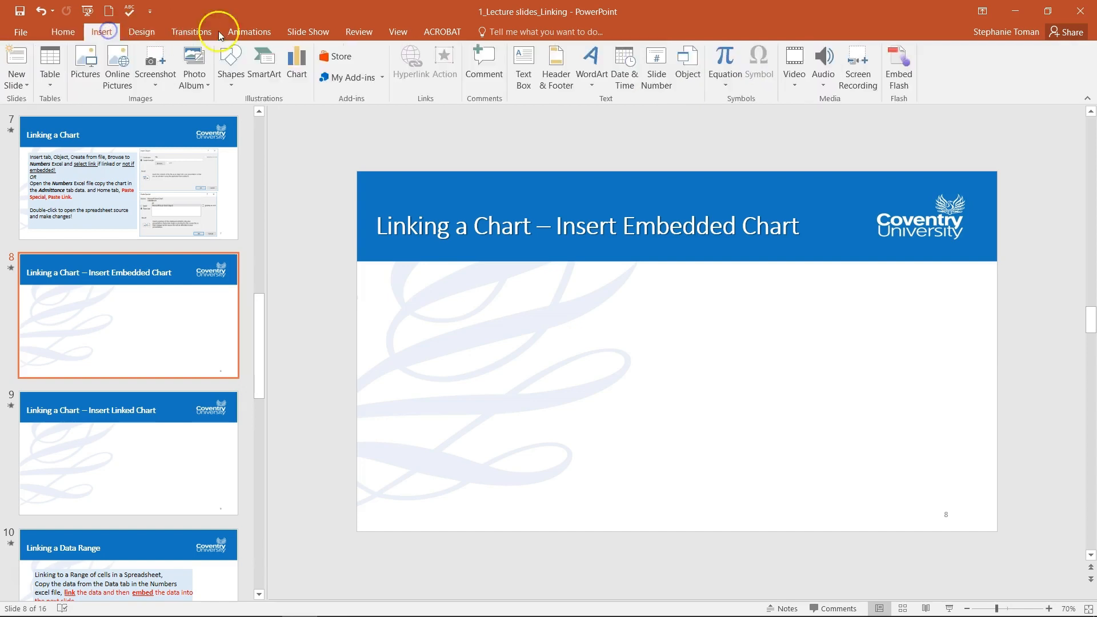
click(695, 71)
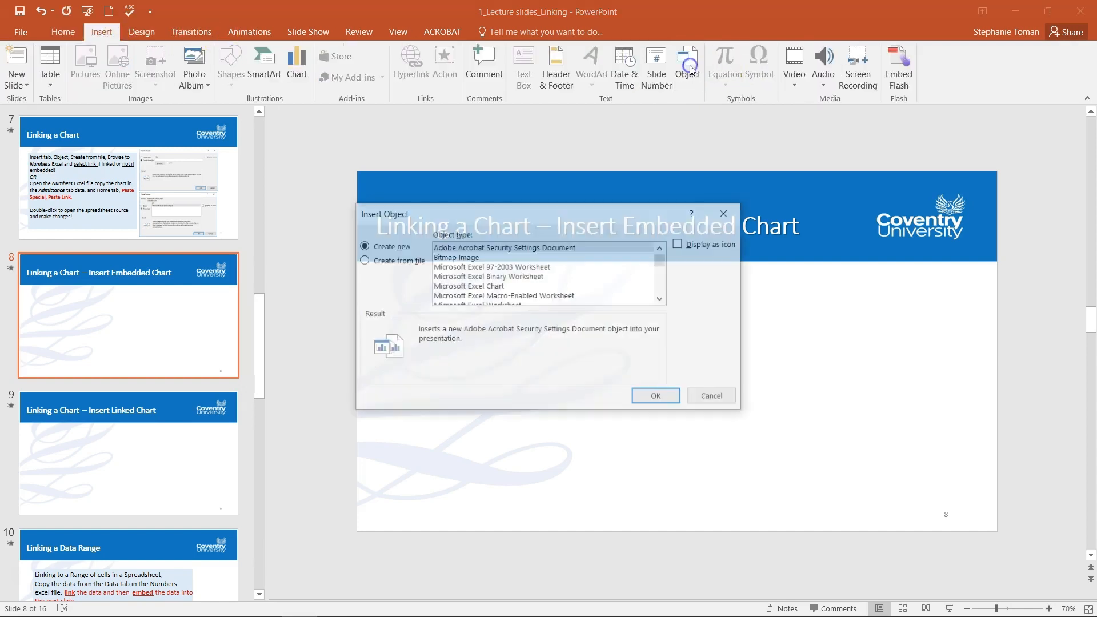
click(362, 260)
click(450, 277)
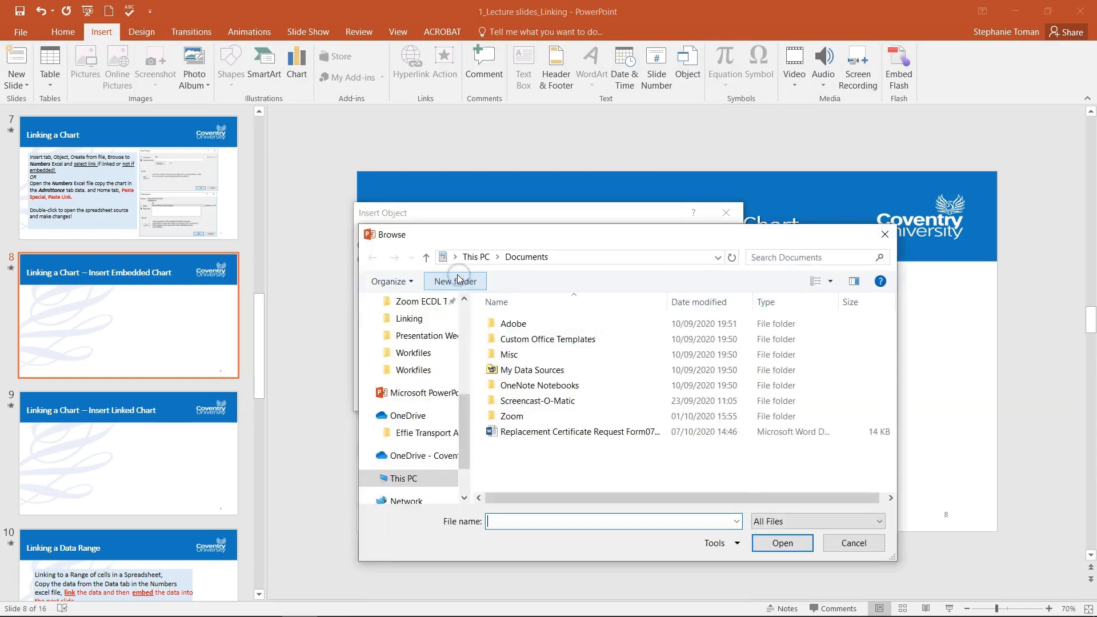
click(412, 341)
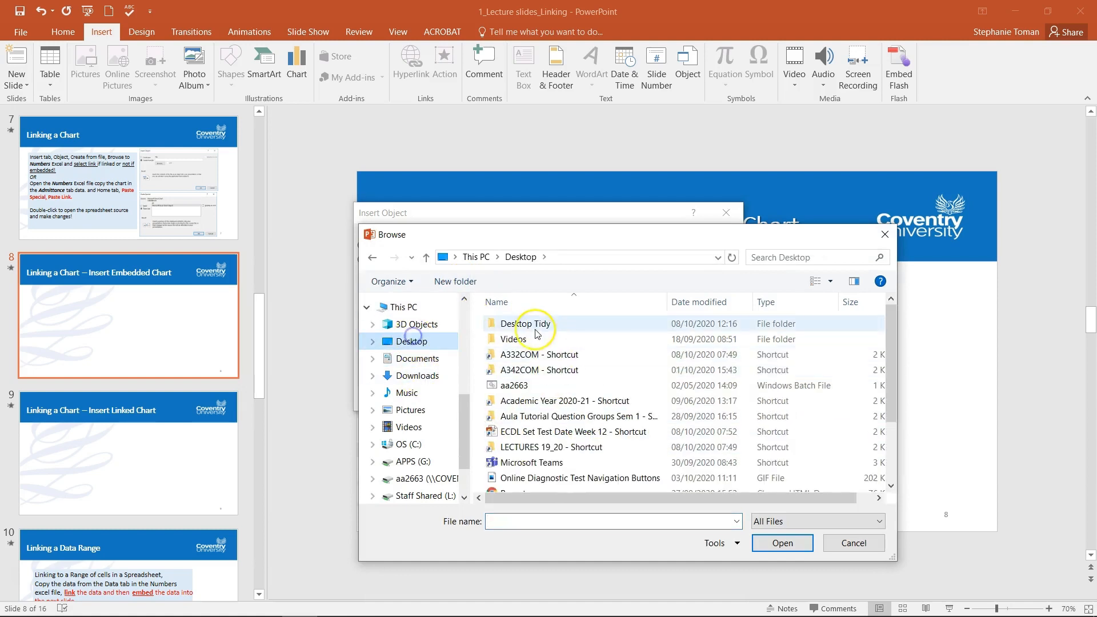
double_click(548, 340)
double_click(537, 323)
double_click(537, 324)
Choose the Numbers workbook in Week 6 section 6 > Linking > Workfiles as the file to insert.
click(537, 385)
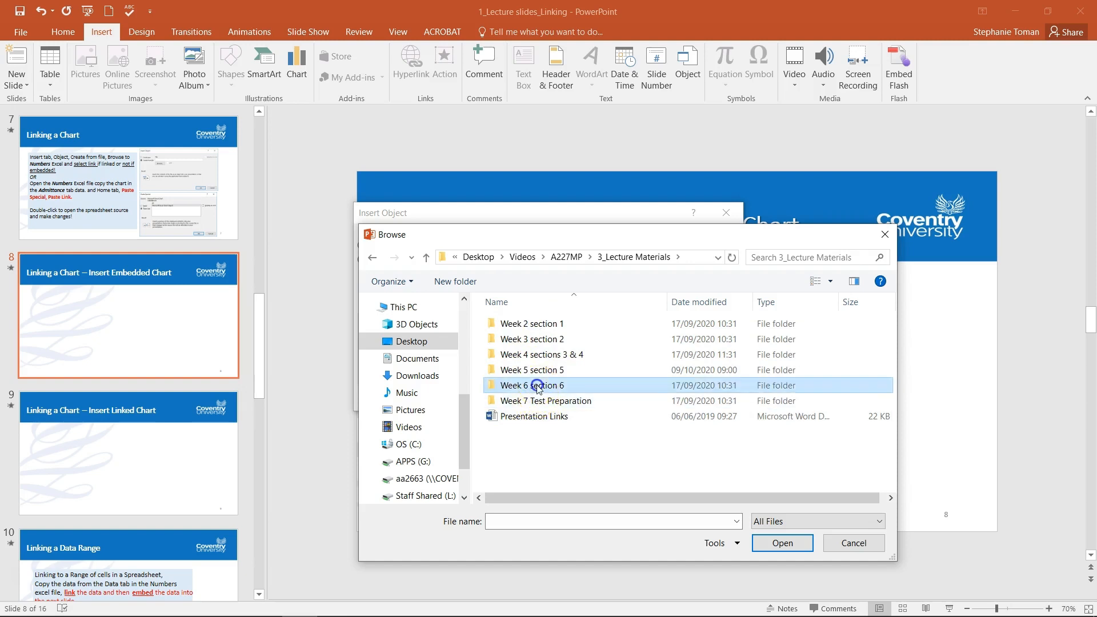
double_click(538, 385)
double_click(528, 340)
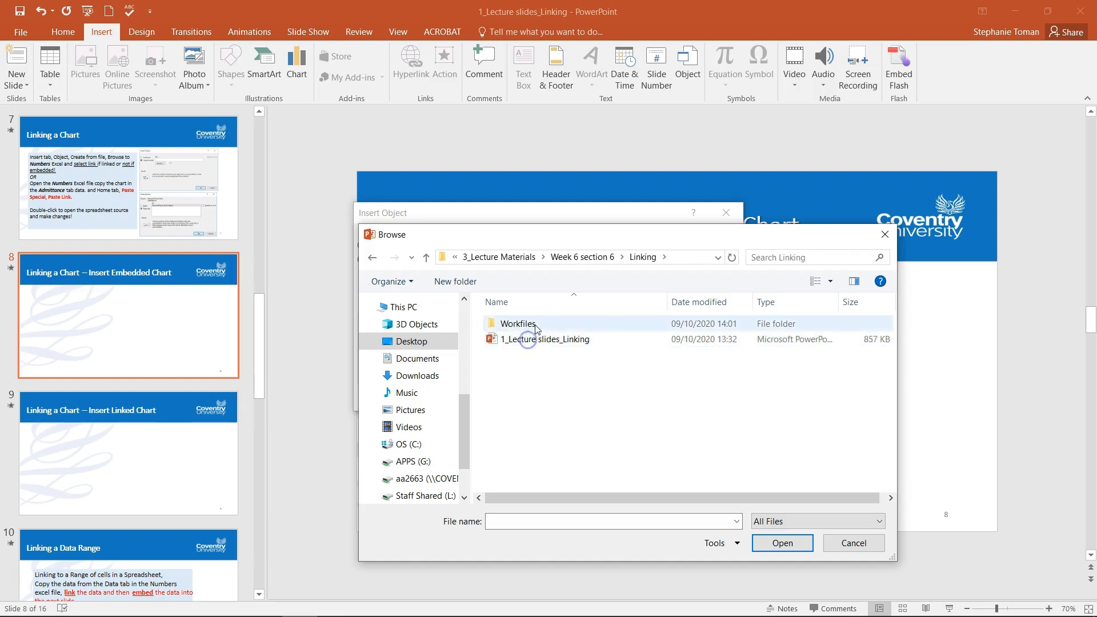
double_click(537, 326)
click(523, 417)
double_click(526, 418)
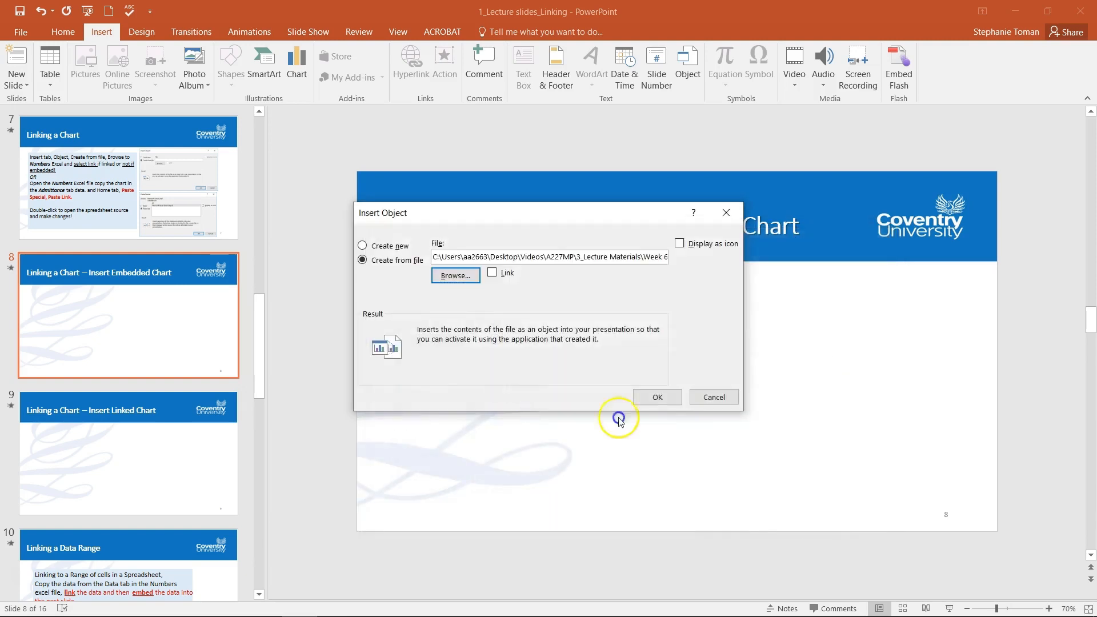
Insert the Numbers workbook on slide 8 as a linked object and shrink its chart.
click(491, 272)
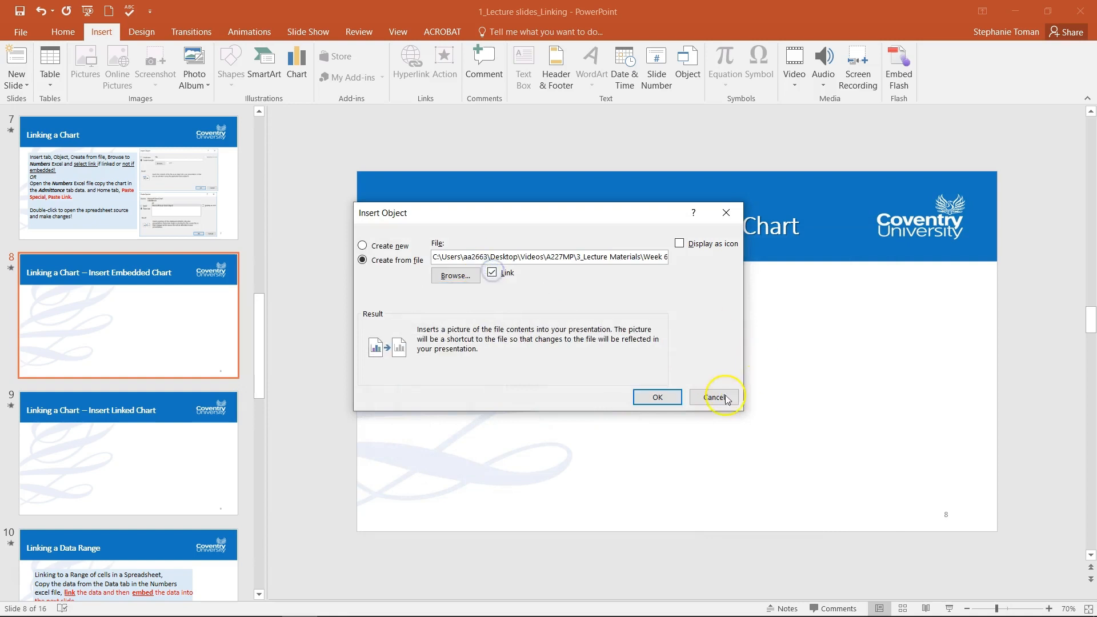
click(663, 396)
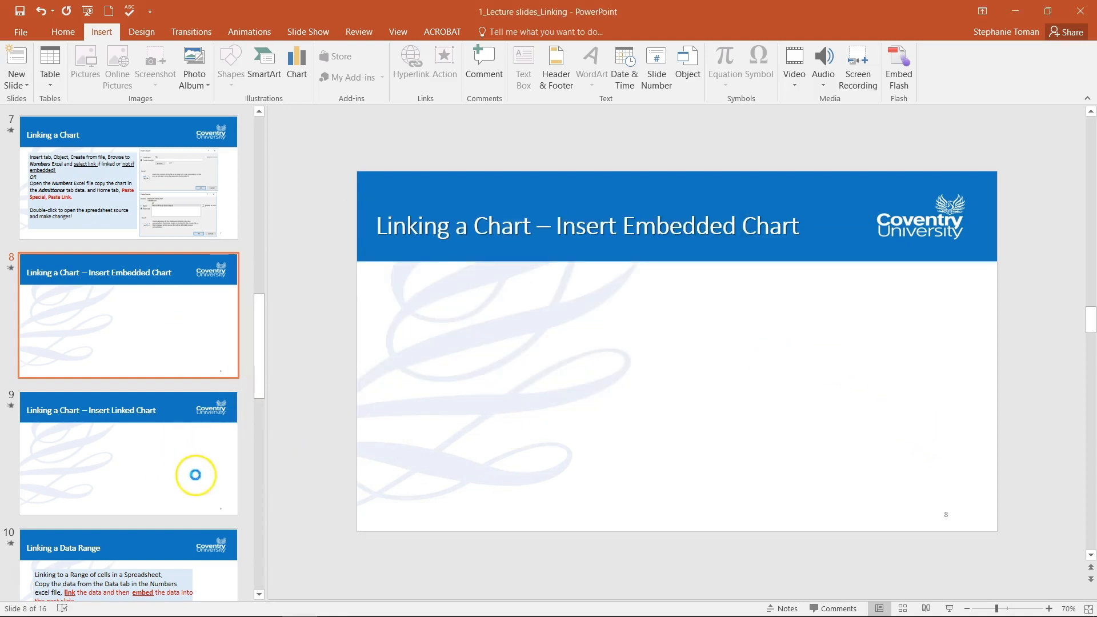
drag(432, 514, 593, 408)
Copy the linked chart from slide 8 to slide 9, using the destination theme, and place it below the title.
right_click(683, 407)
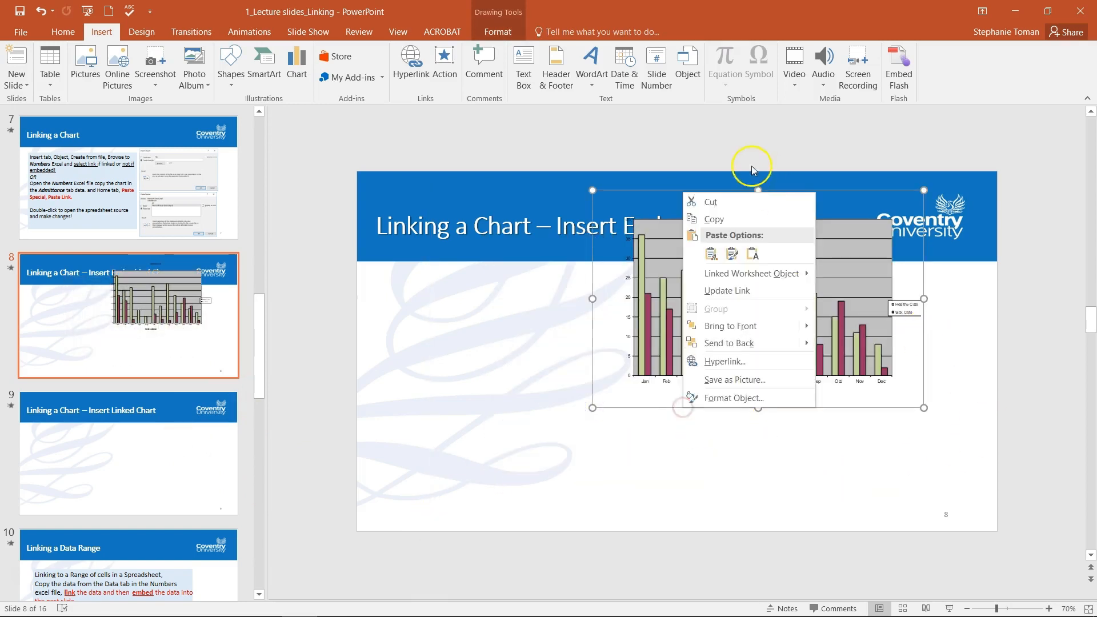
click(712, 222)
click(117, 439)
right_click(520, 372)
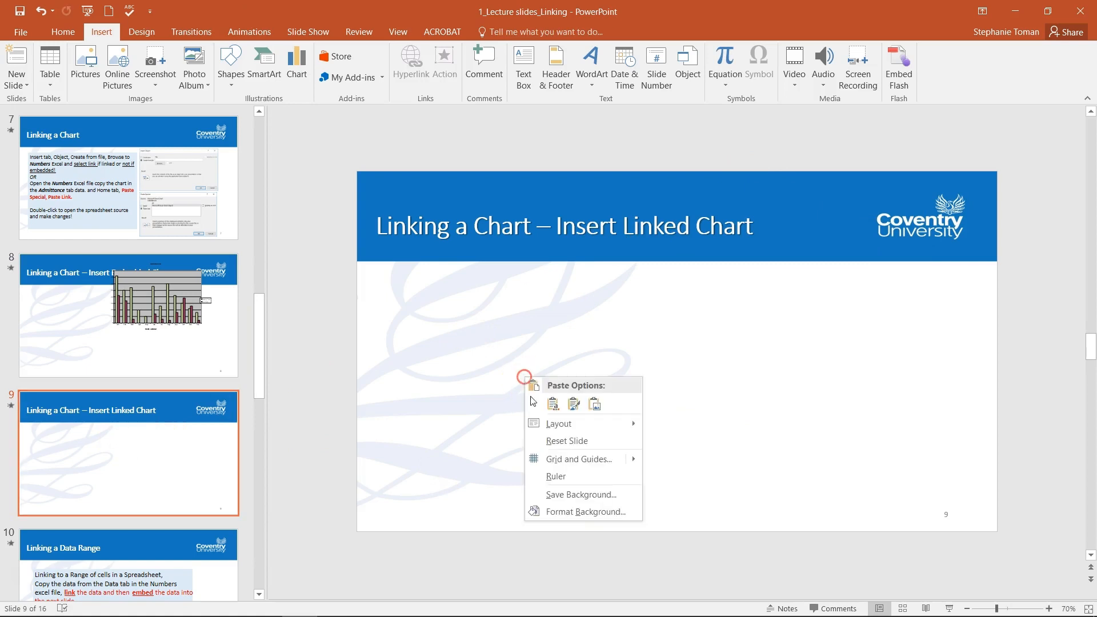
click(553, 405)
drag(796, 404, 685, 489)
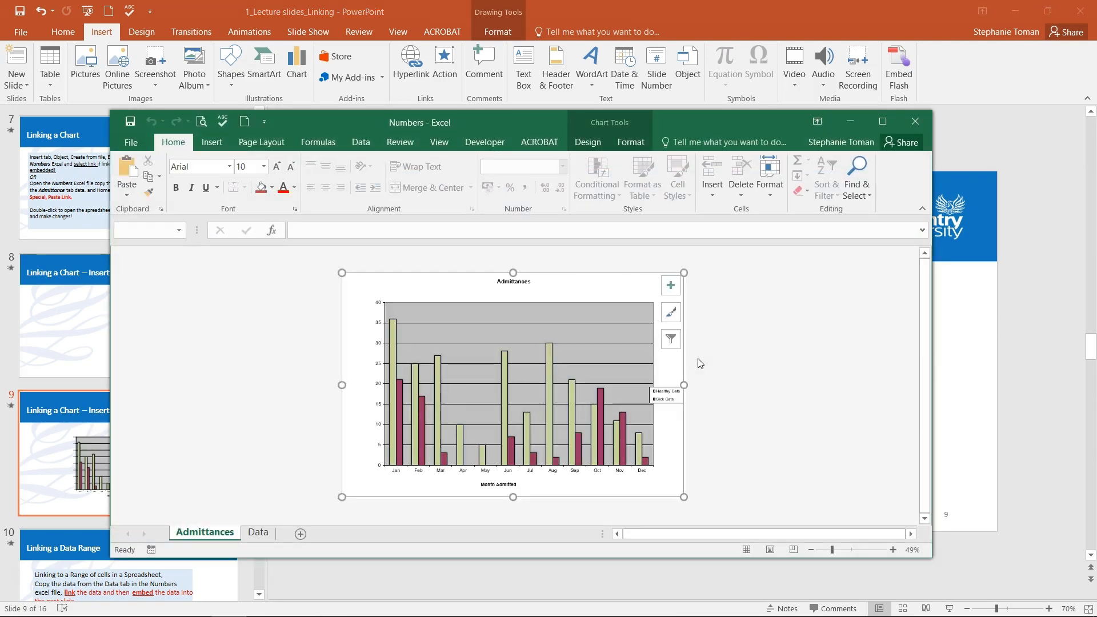
Arrange the linked chart's source workbook and the presentation side by side, narrowing the slide thumbnails so the whole chart on slide 9 shows.
drag(713, 123, 514, 76)
drag(730, 287, 620, 280)
key(super+Right)
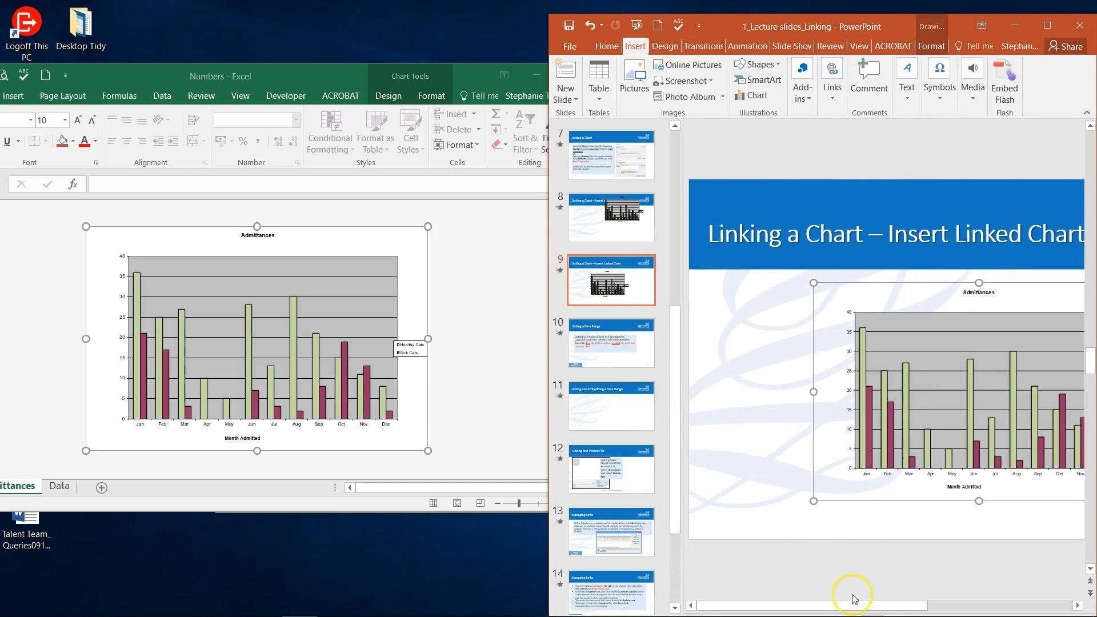
drag(683, 353, 599, 345)
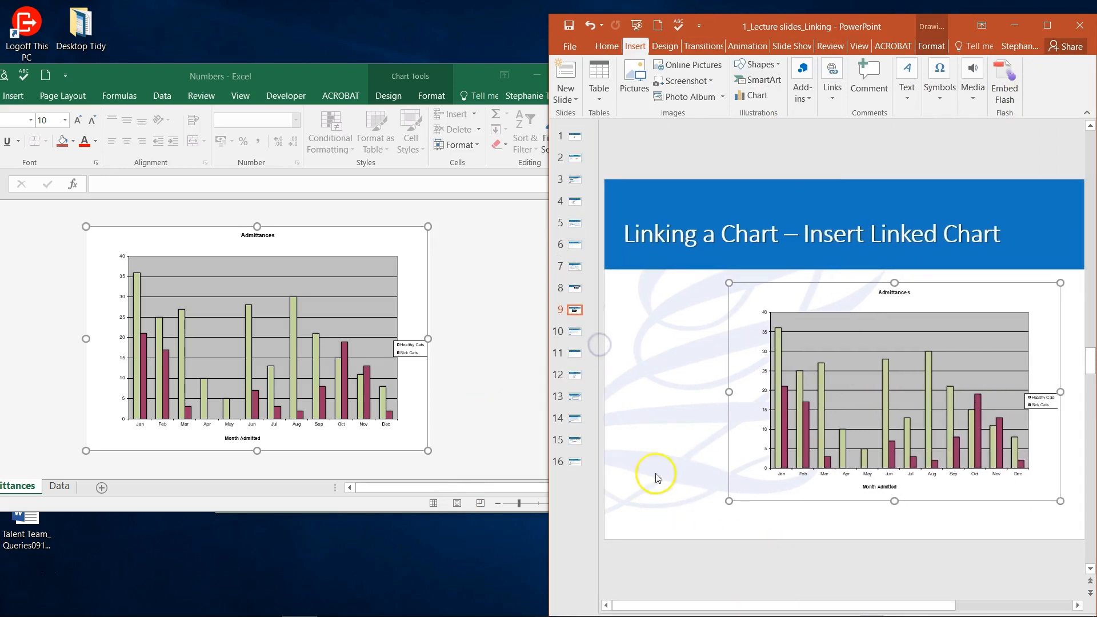
Fill the Healthy Cats bars with red in the source Admittances chart of the Numbers workbook.
click(181, 363)
right_click(181, 363)
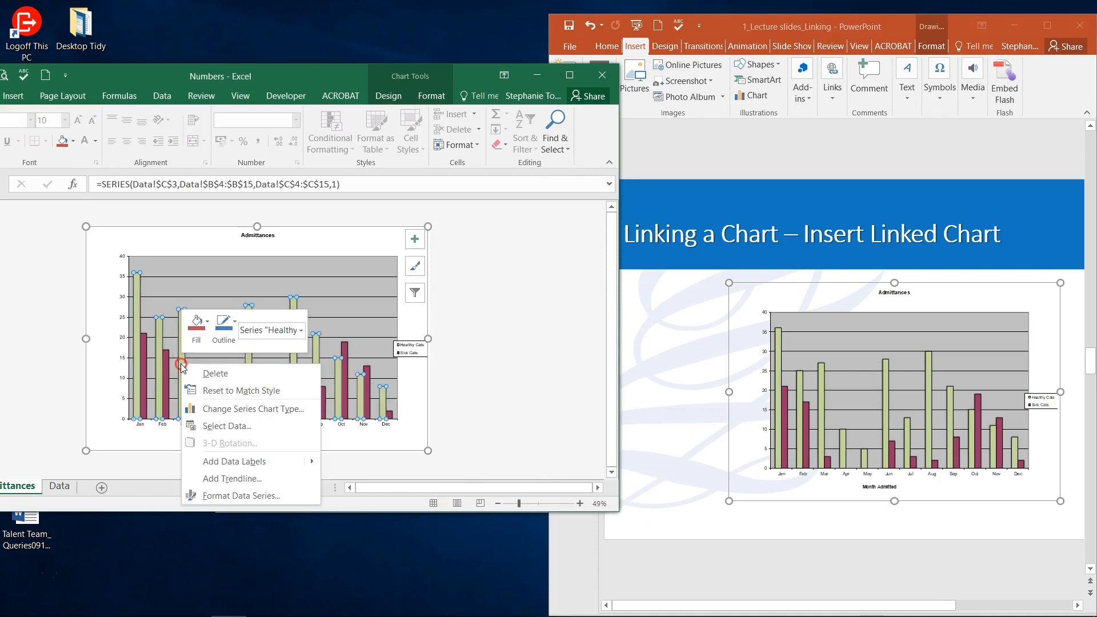
click(196, 328)
click(202, 467)
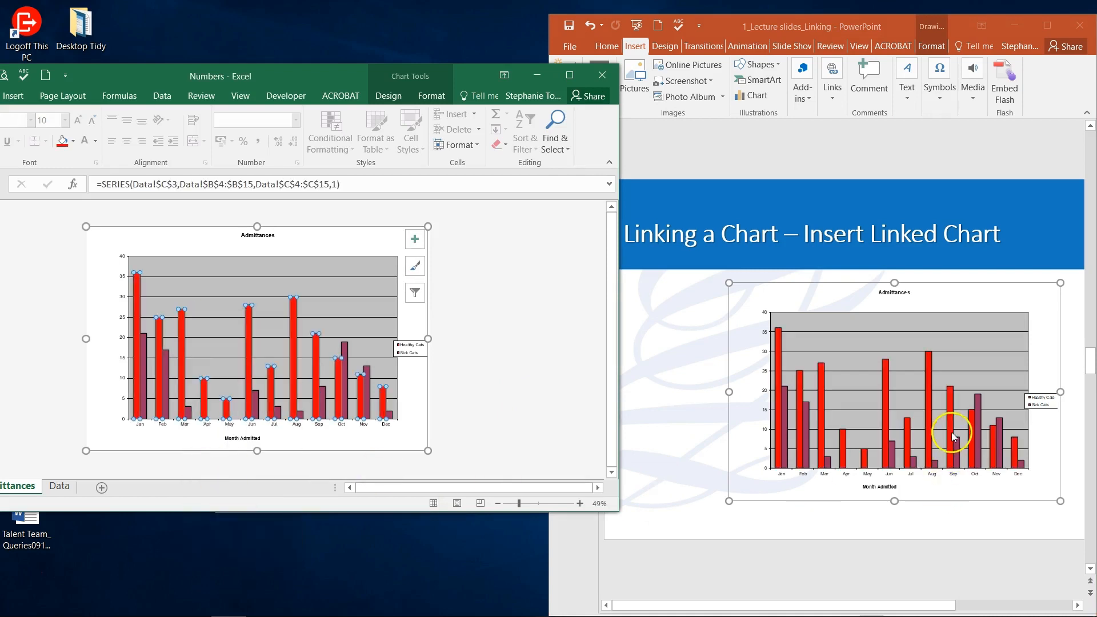
Fill the Sick Cats bars of the source Admittances chart with yellow.
right_click(346, 359)
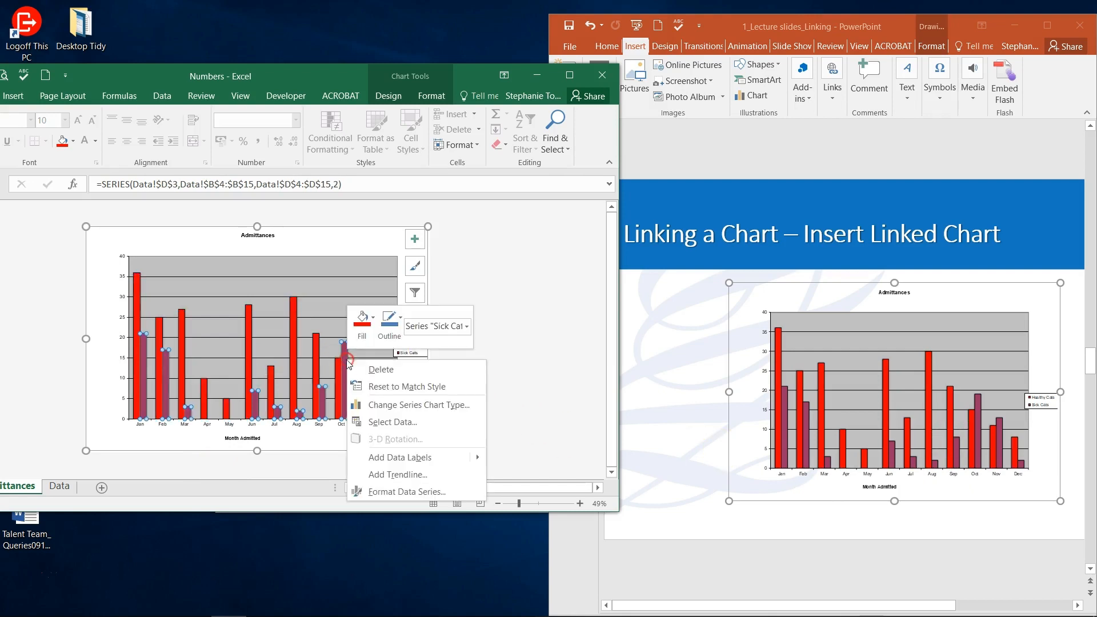
click(372, 318)
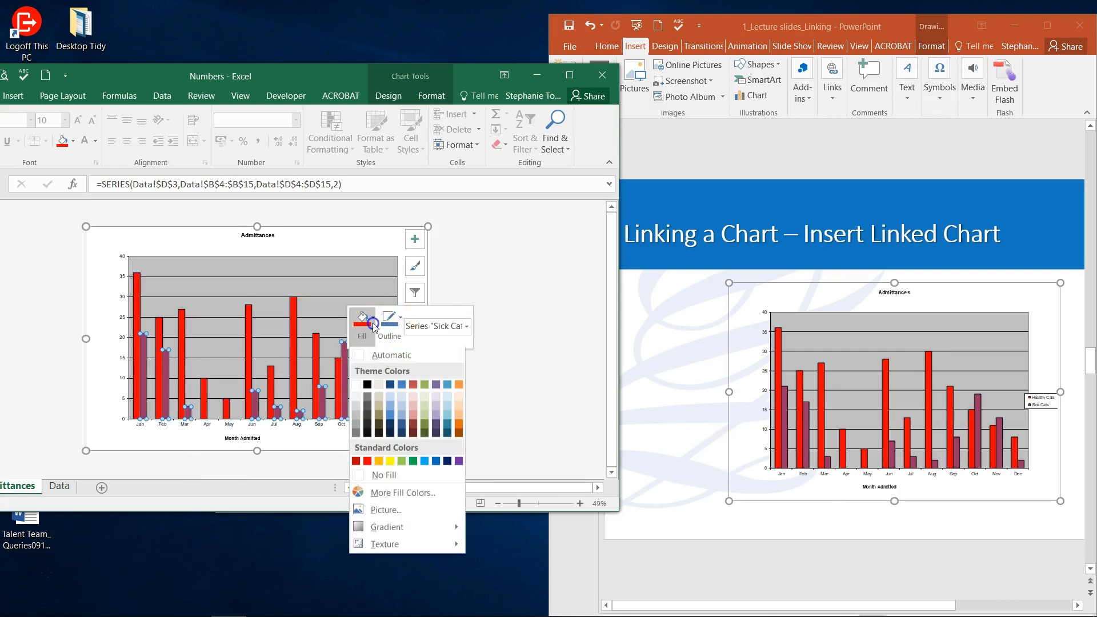
click(391, 462)
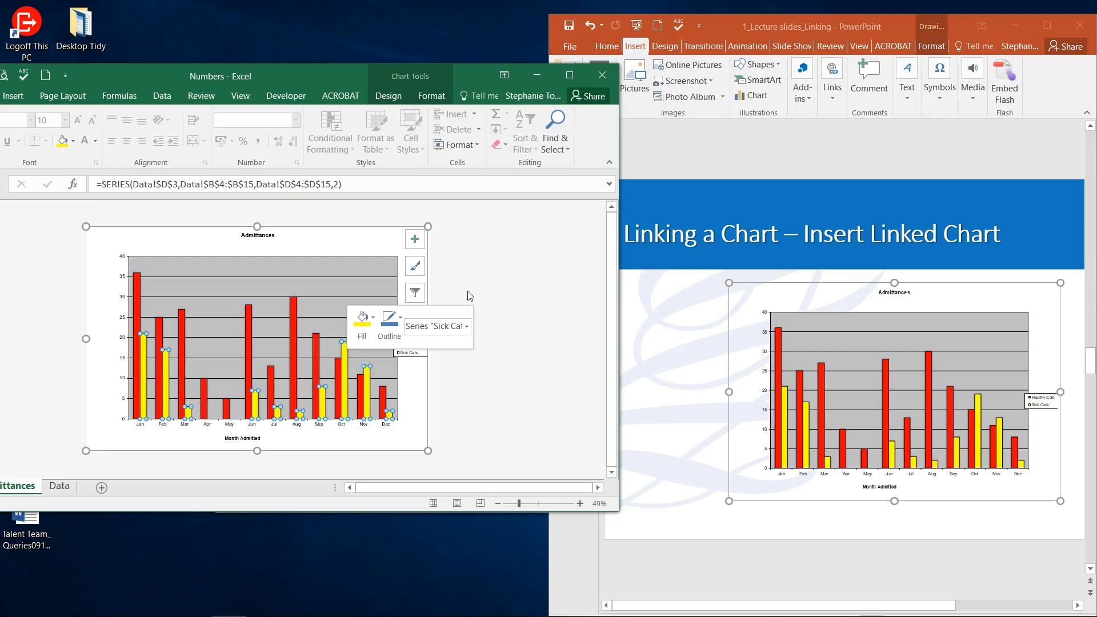
Return to the maximized presentation with wider slide thumbnails and show slide 10, Linking a Data Range.
click(536, 77)
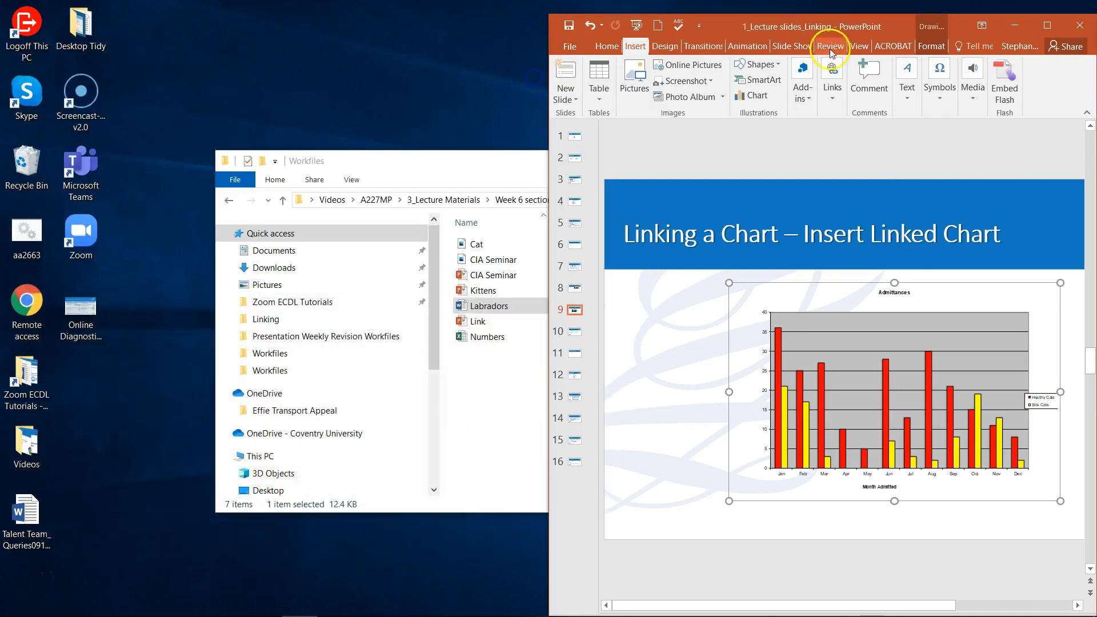
double_click(901, 28)
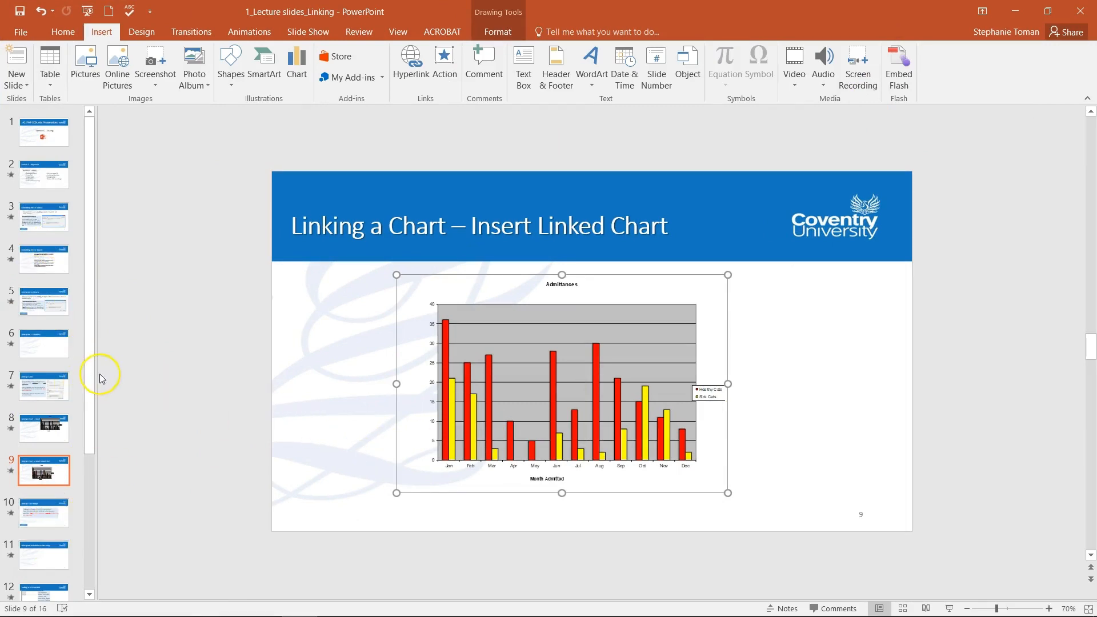
drag(99, 373, 241, 363)
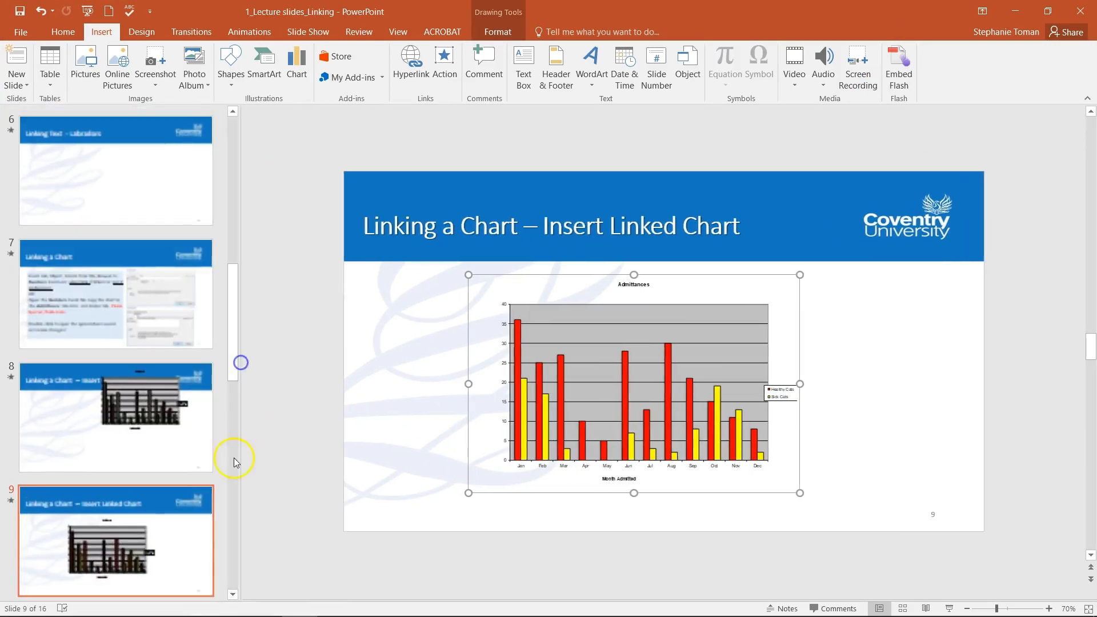
scroll(249, 536, down, 2)
click(144, 465)
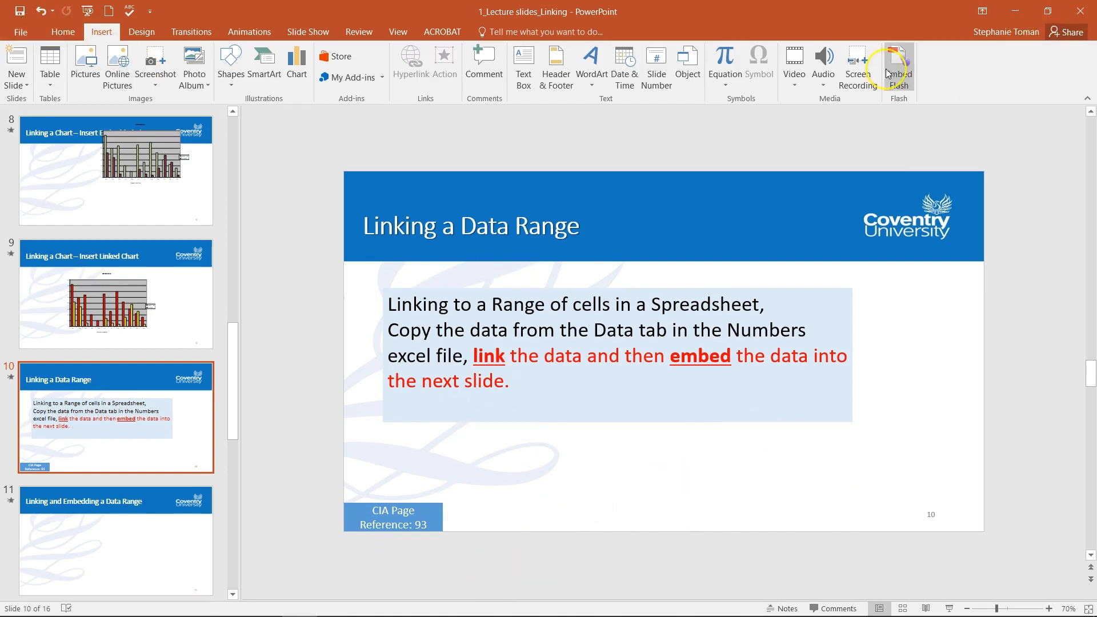
Bring up the Numbers workbook from the Workfiles folder, keeping the already open copy instead of reopening it.
mouse_move(133, 607)
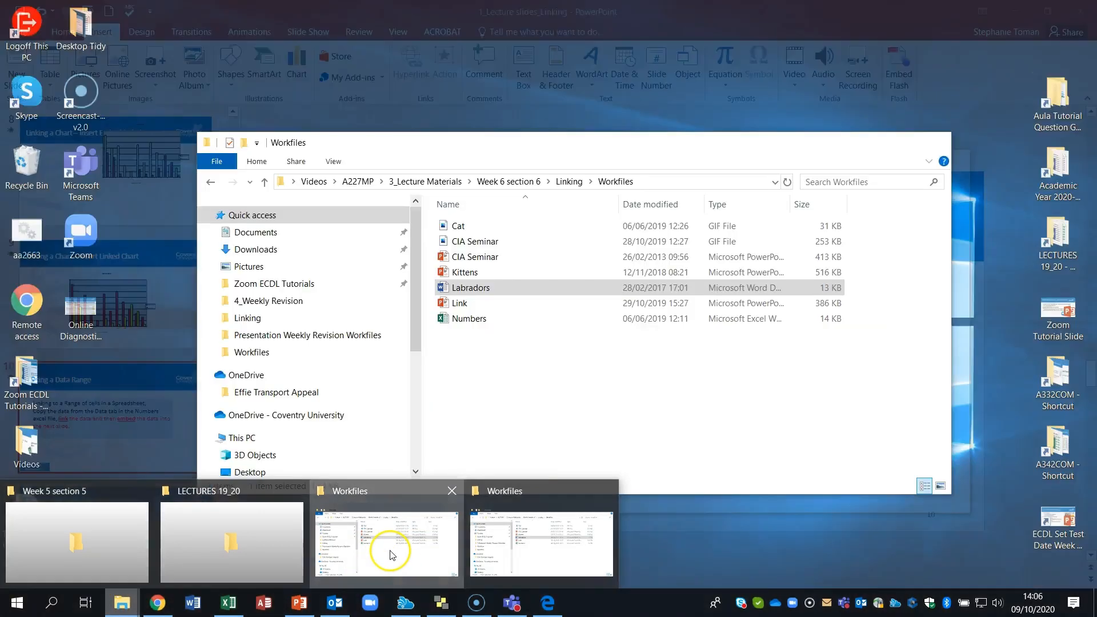
click(392, 555)
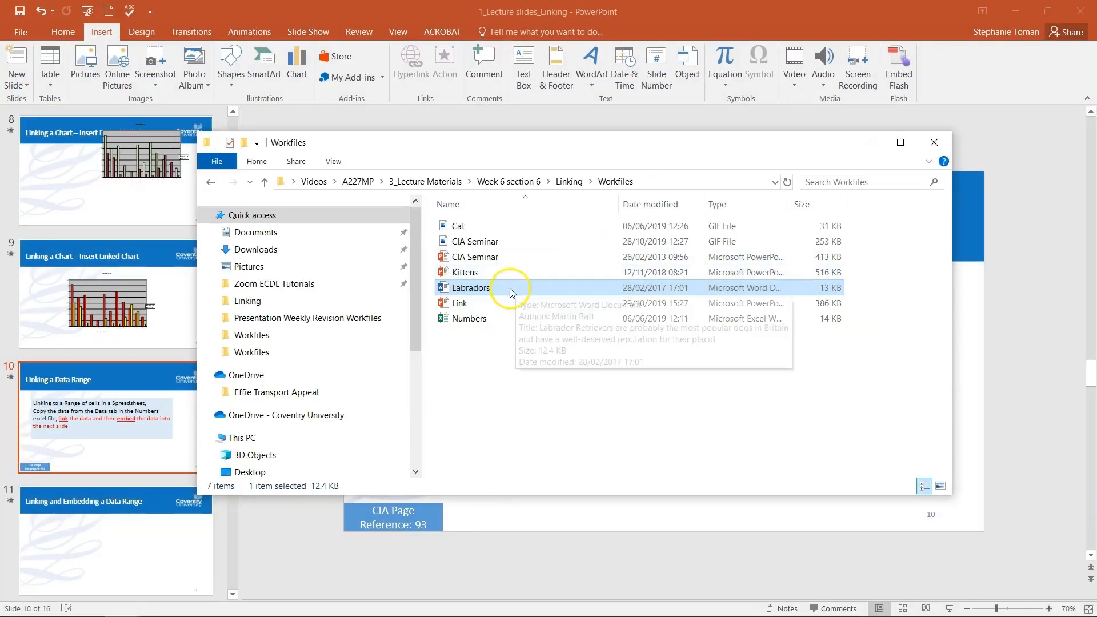
double_click(483, 319)
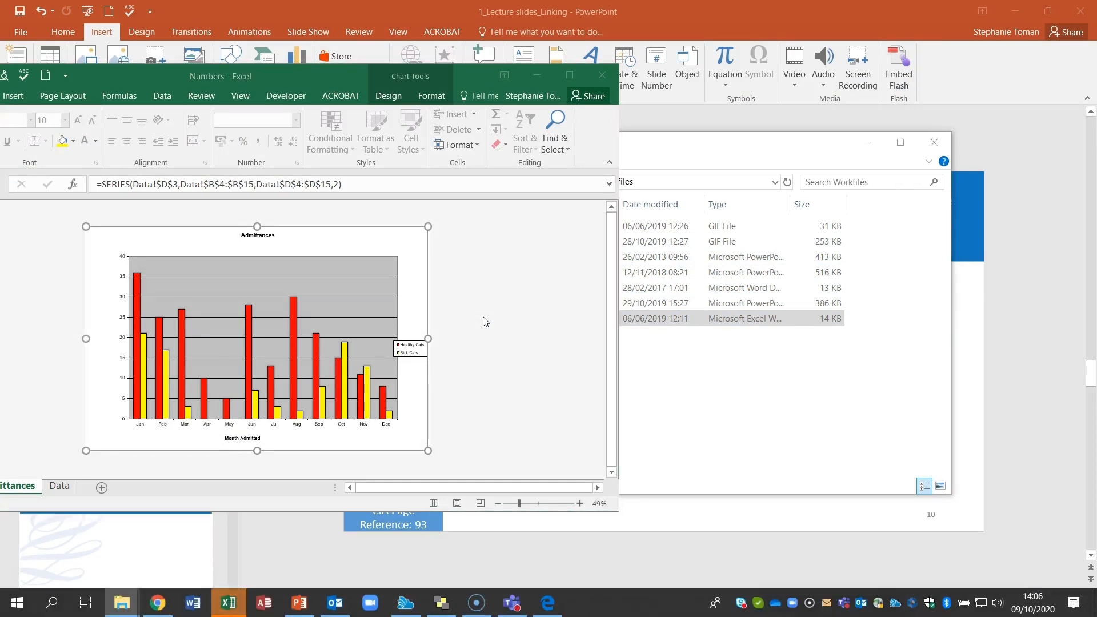
drag(319, 74, 512, 62)
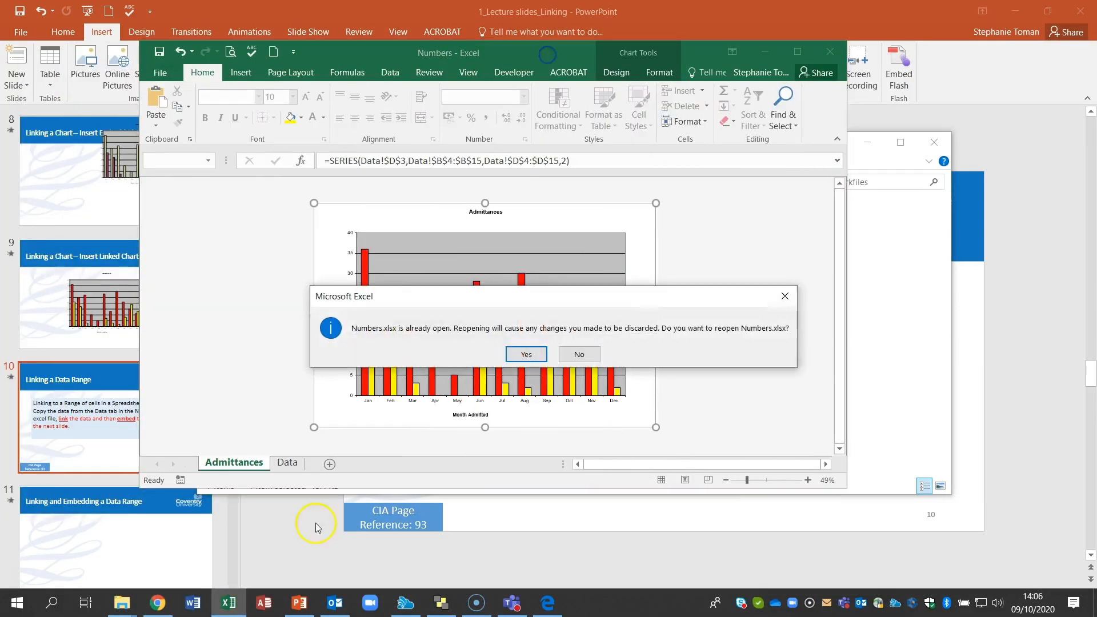
click(574, 363)
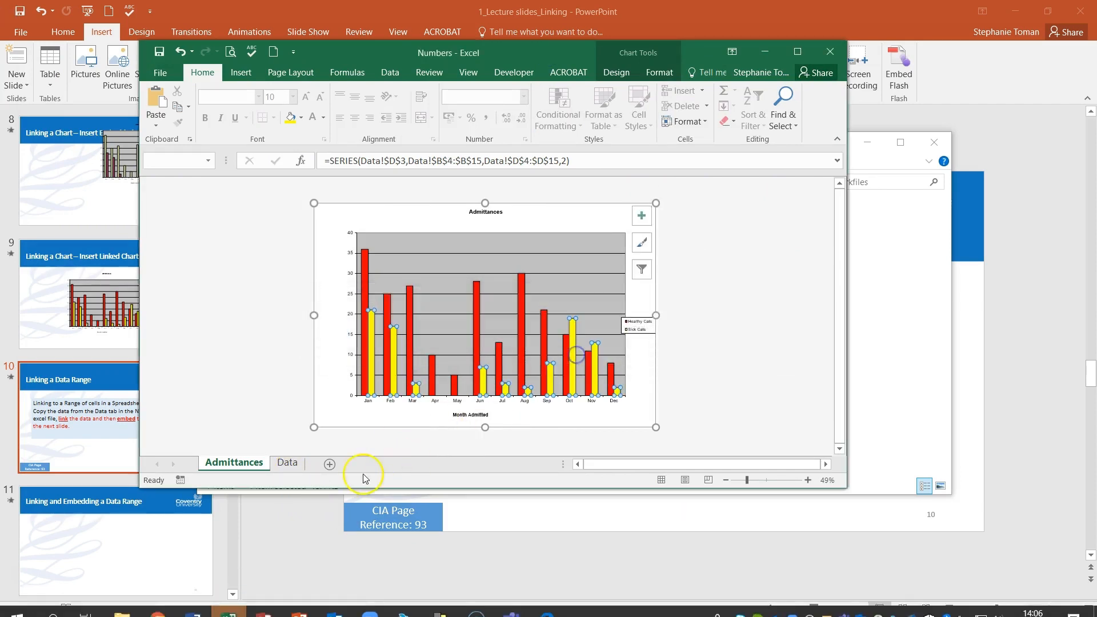
Copy the Admittances for Previous Year table, B1:D15, from the Data sheet and minimize the workbook and folder windows.
click(287, 463)
drag(216, 194, 313, 392)
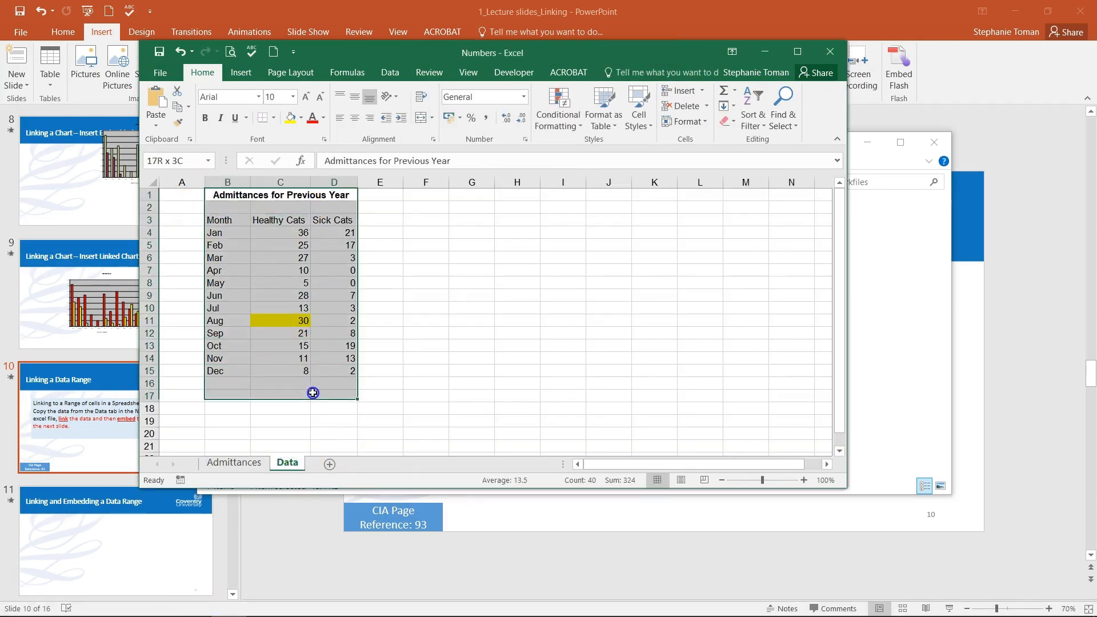
right_click(303, 265)
click(334, 288)
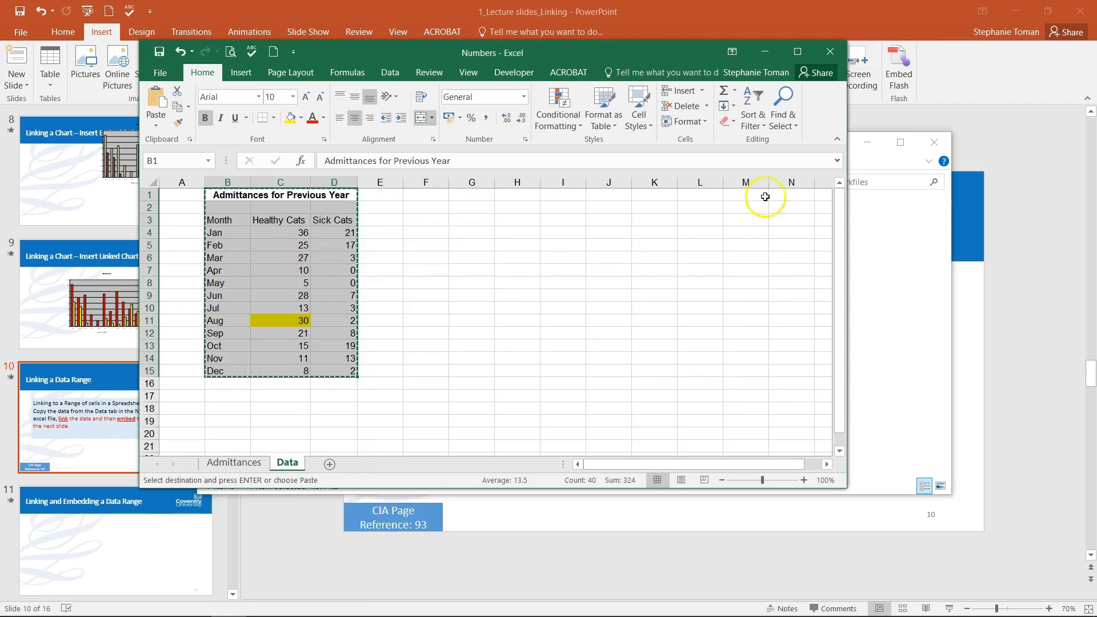
click(764, 51)
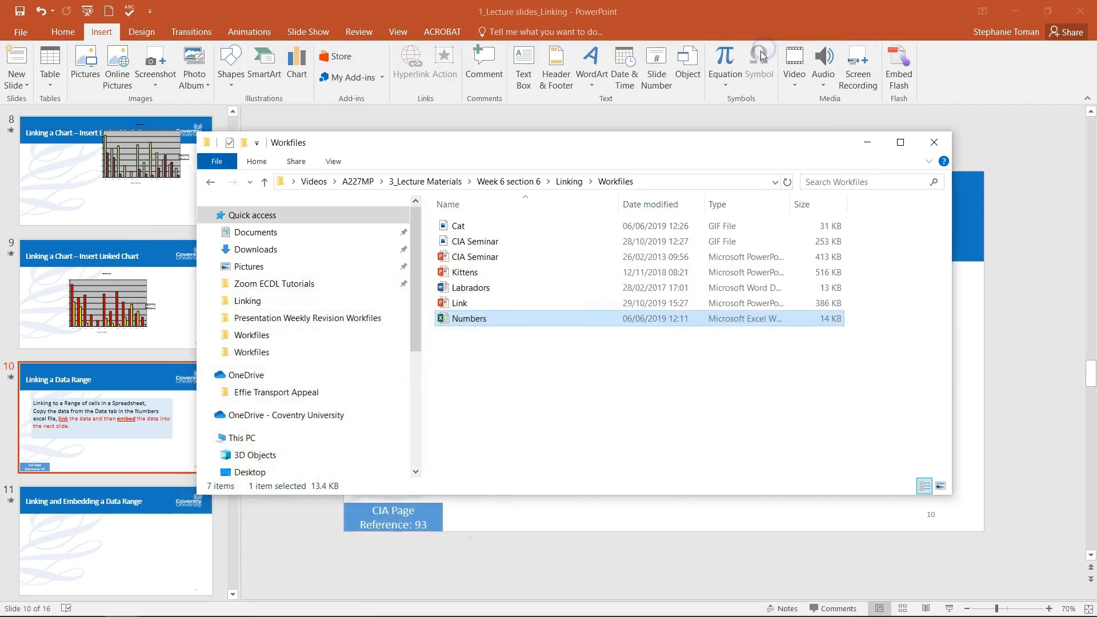
click(867, 142)
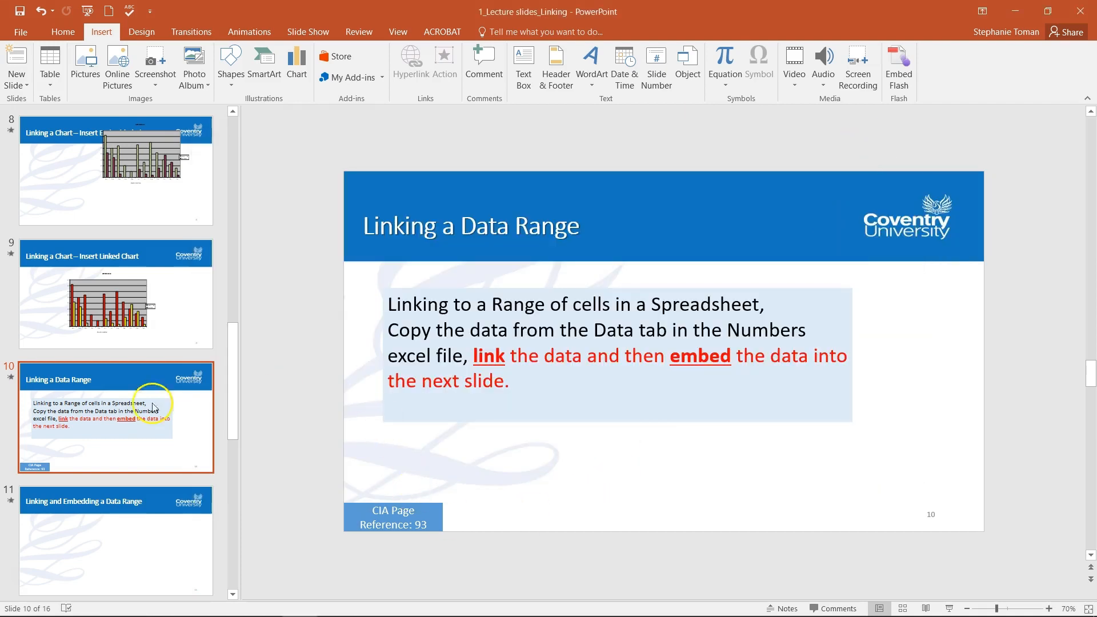
Set up a Paste Special link of the copied range on slide 11 as a Microsoft Excel Worksheet Object.
click(133, 554)
click(484, 312)
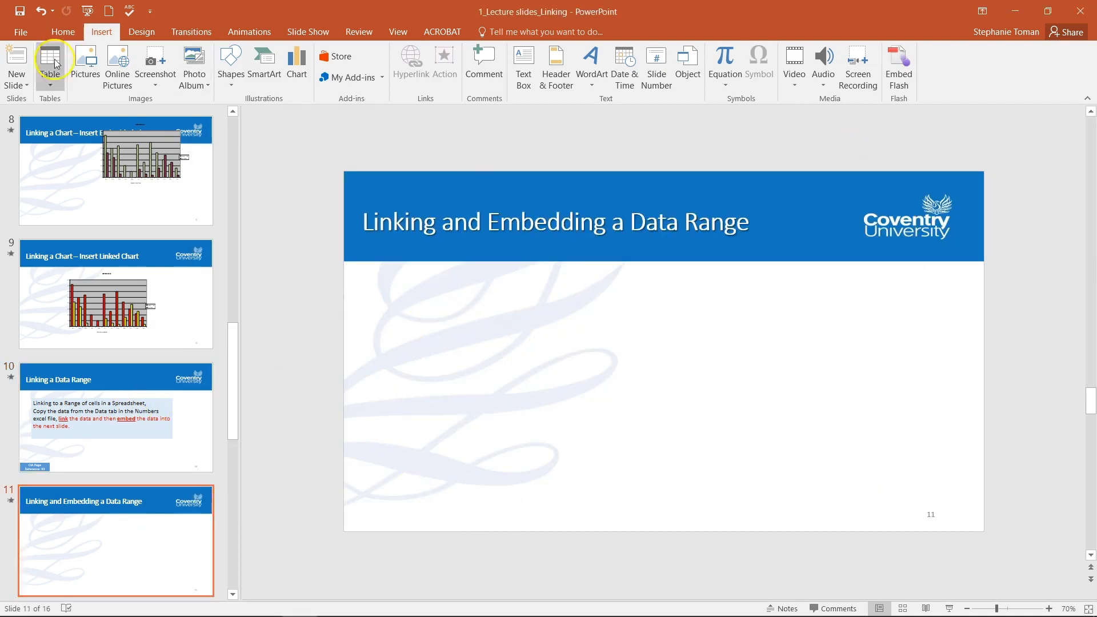
click(60, 32)
click(23, 84)
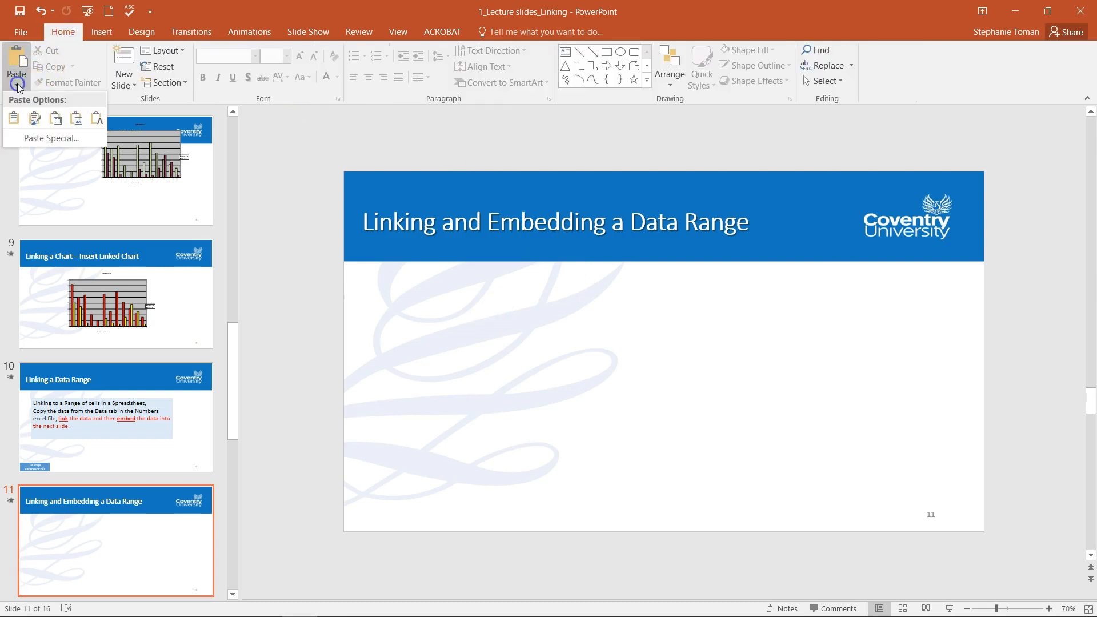
click(36, 138)
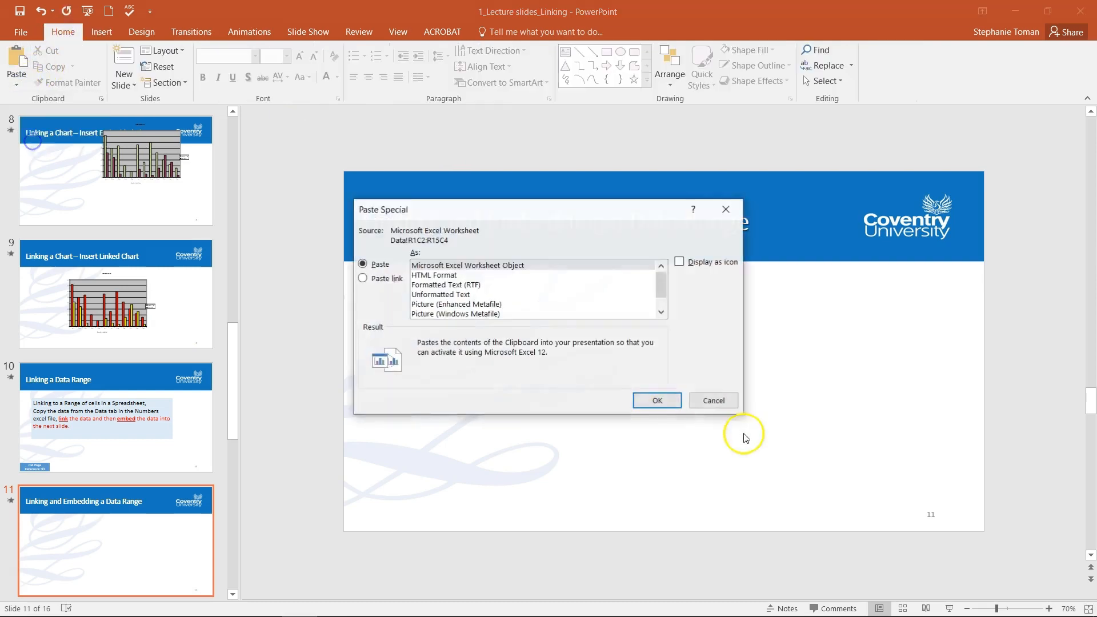
click(363, 279)
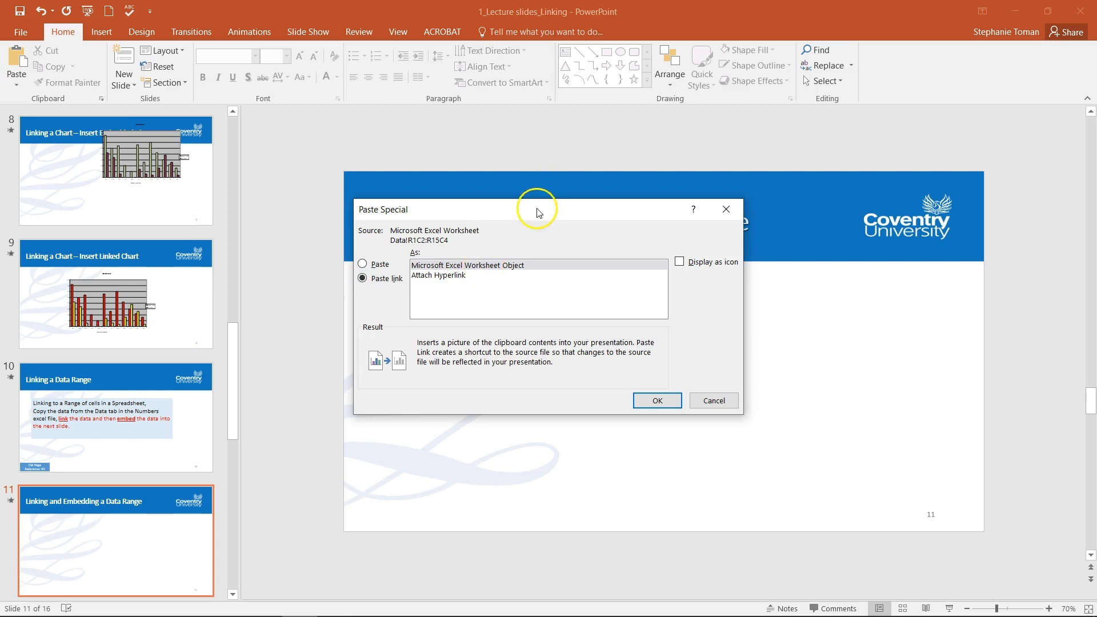
drag(531, 208, 622, 238)
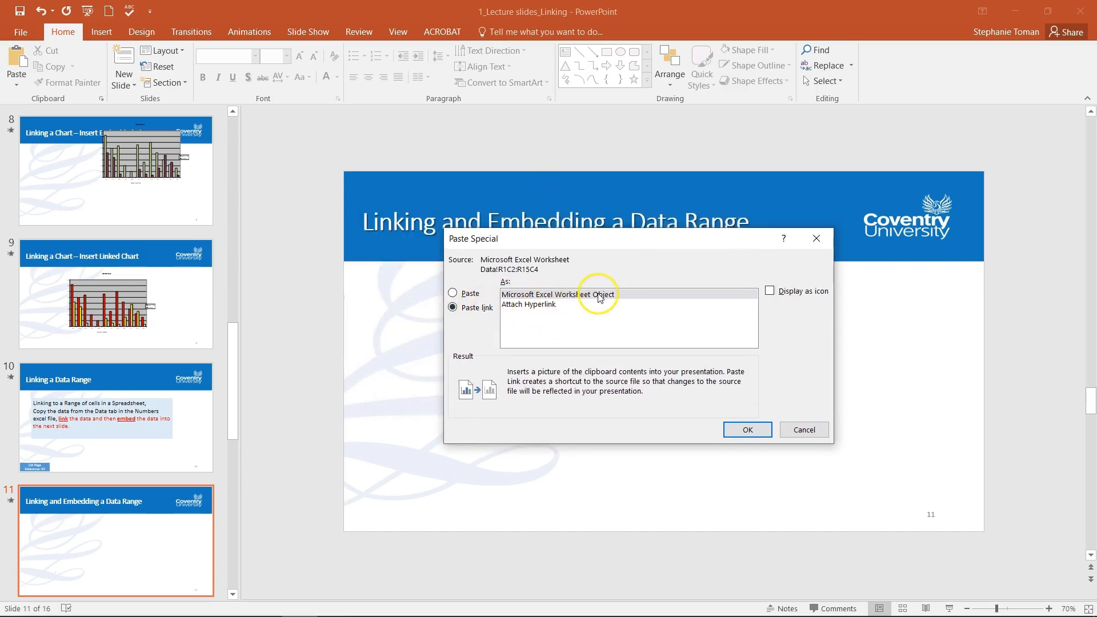